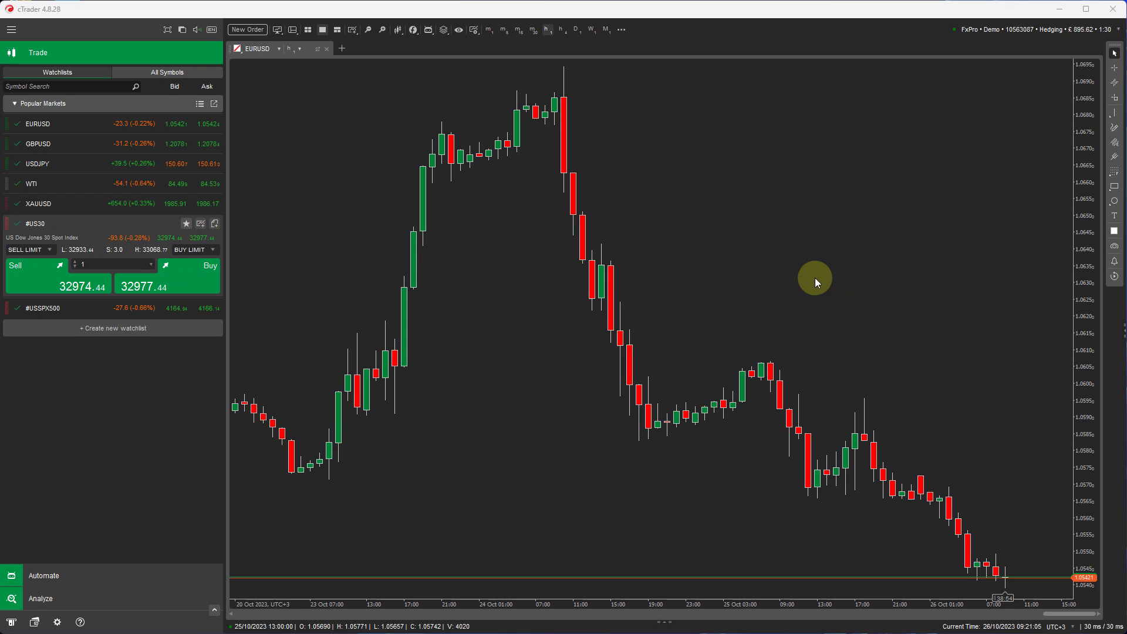
- Search 'strategy' and add an Algo Strategy Builder Beta cBot instance to the EURUSD chart
click(776, 270)
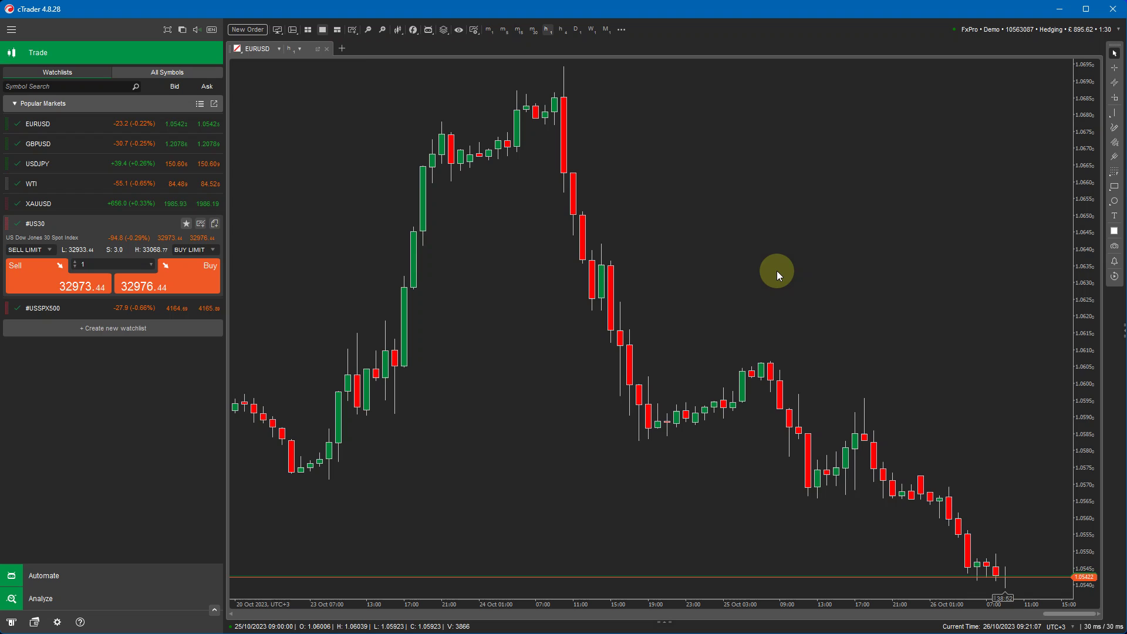
key(space)
text(s)
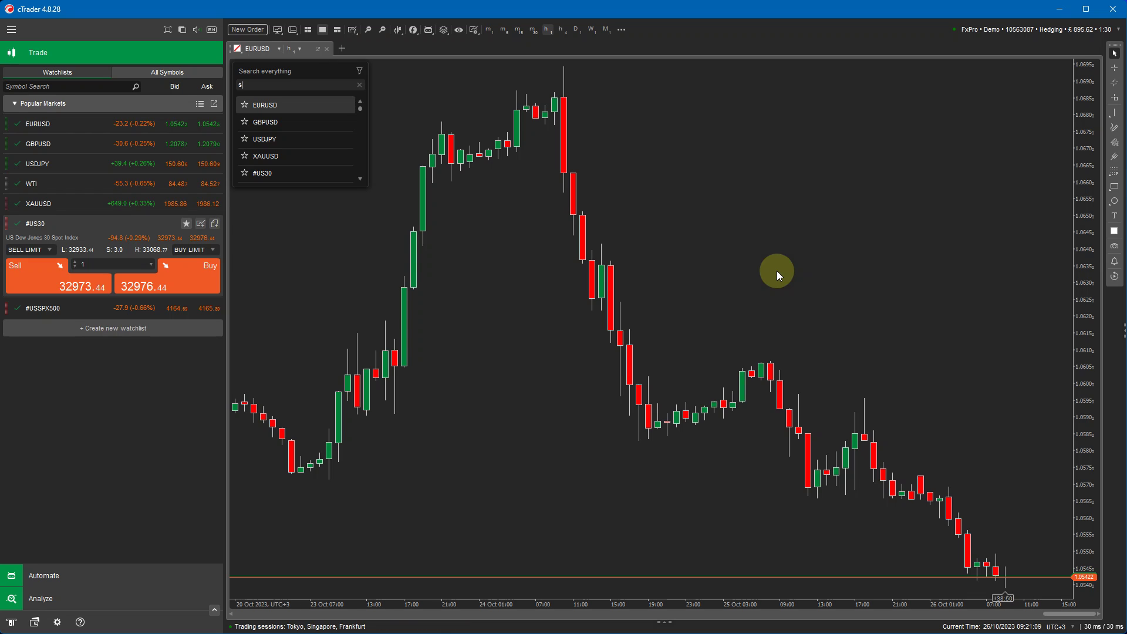
text(trategy)
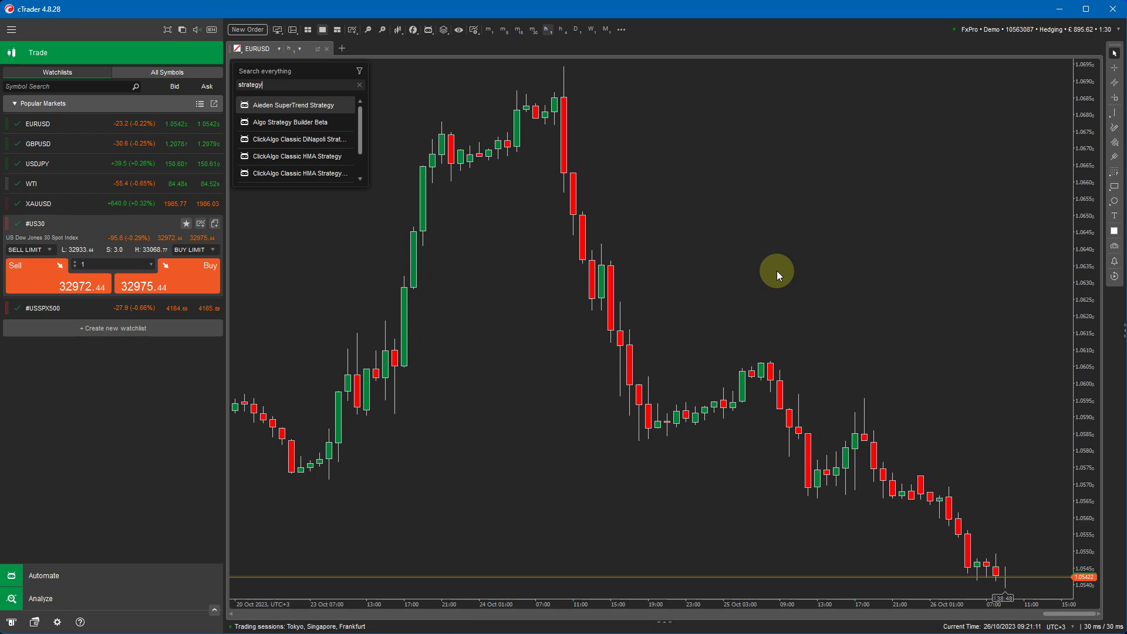
click(308, 123)
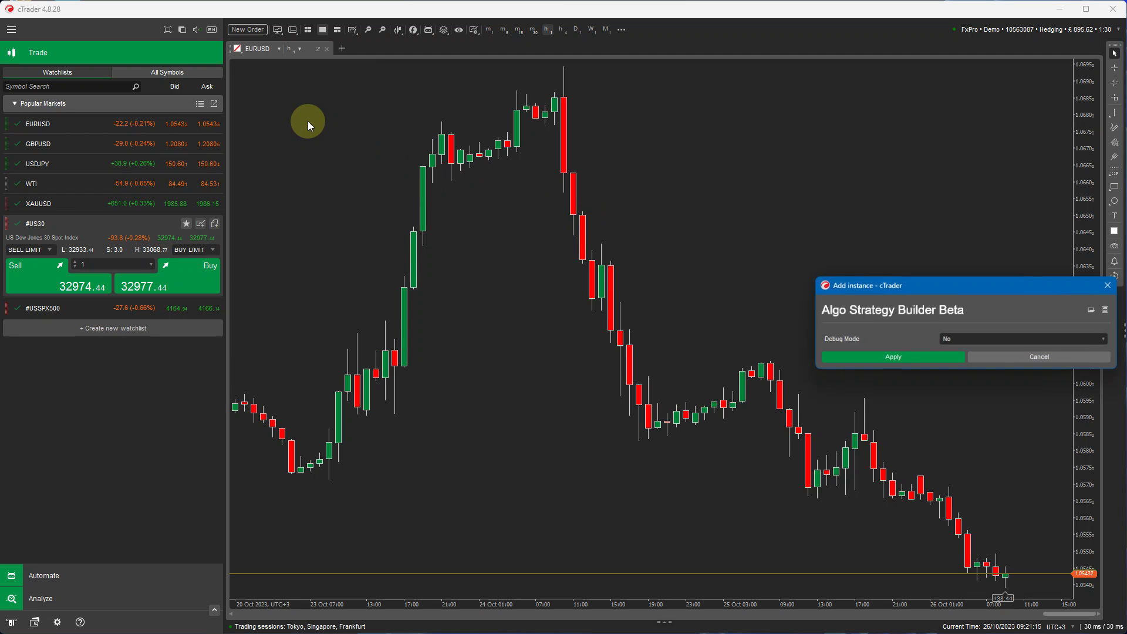
click(907, 359)
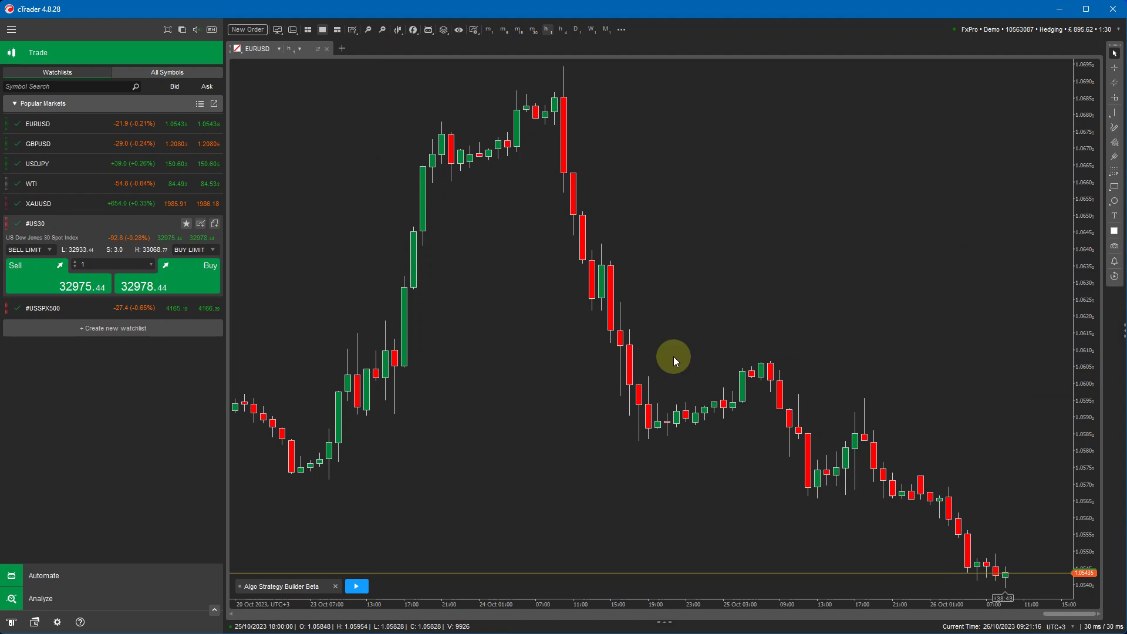
- Start the cBot and verify its product licence key so the builder window opens
click(352, 585)
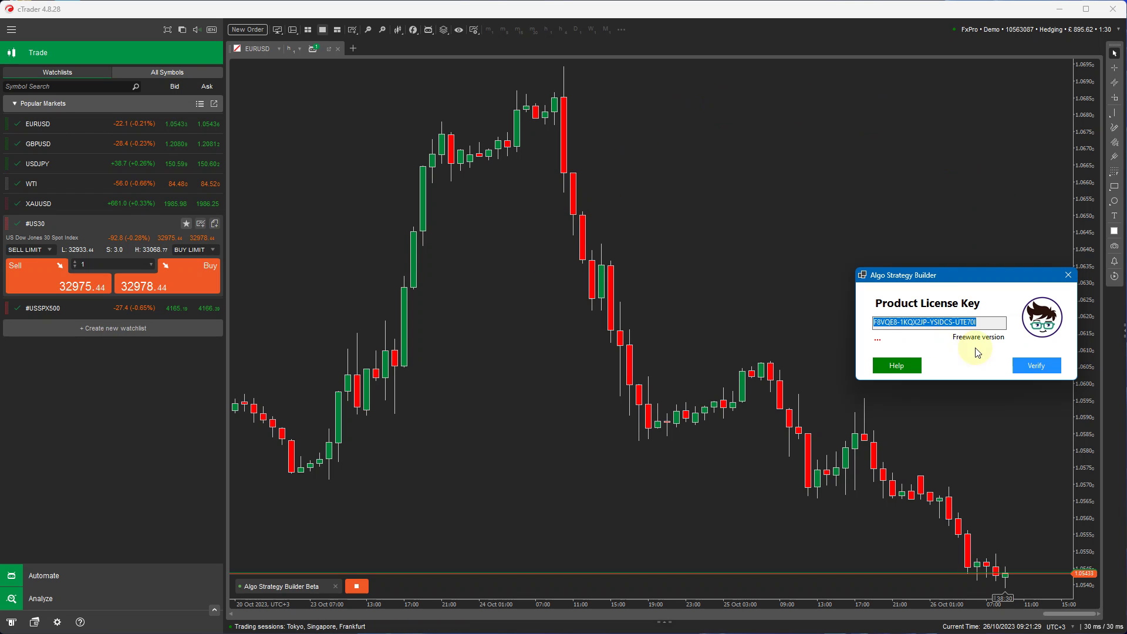
click(1044, 365)
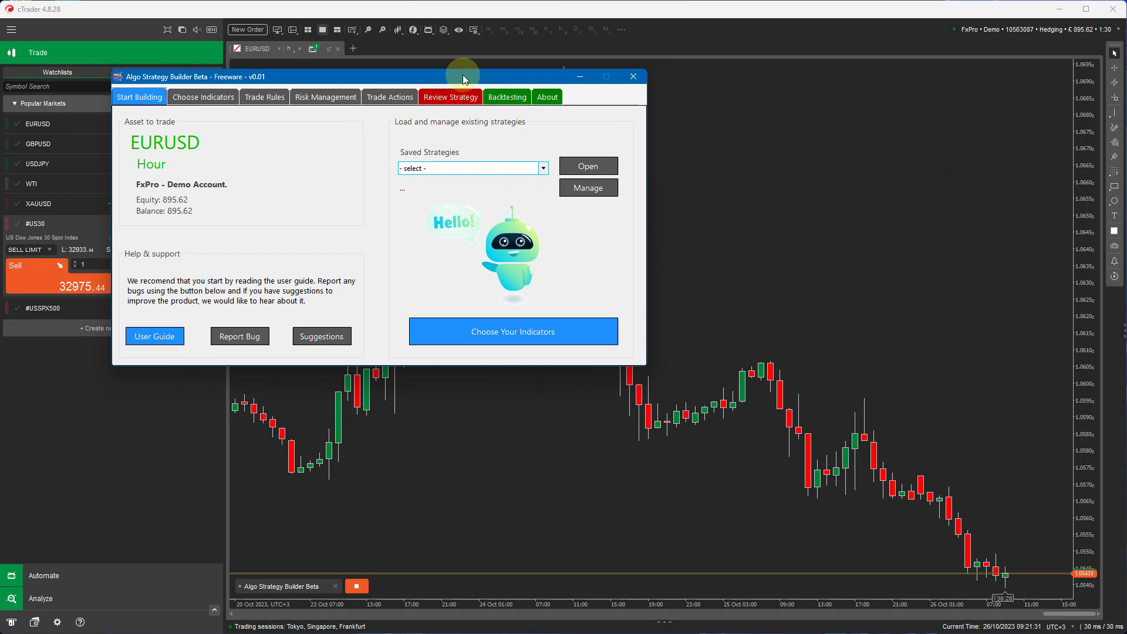
- Move the builder window to the chart centre and dismiss the Saved Strategies list unchanged
drag(458, 72, 760, 131)
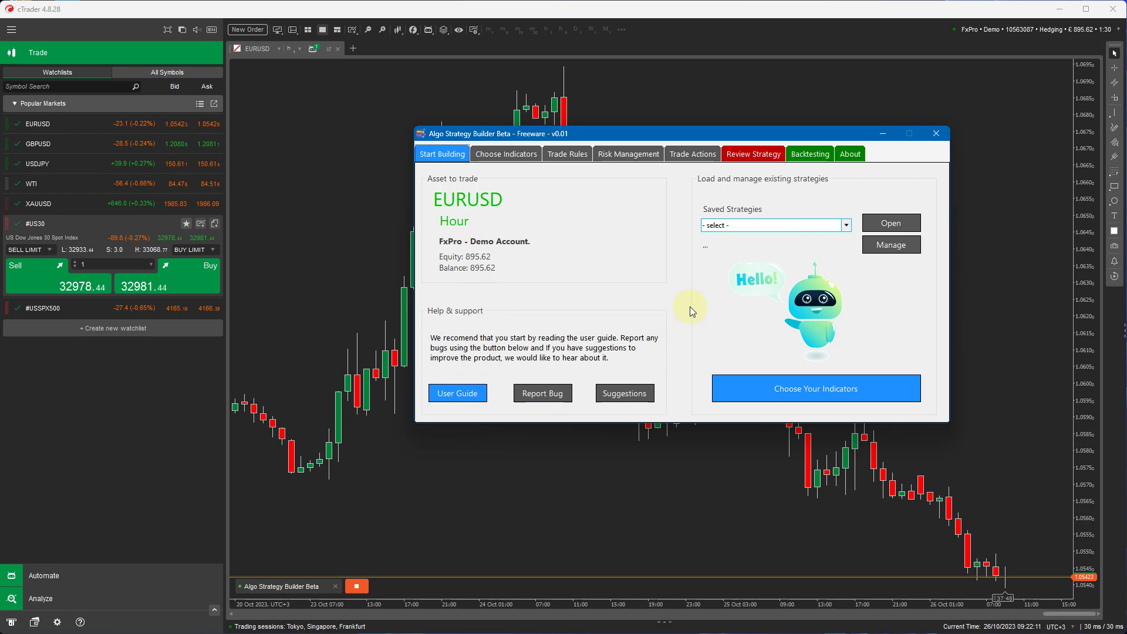
click(846, 226)
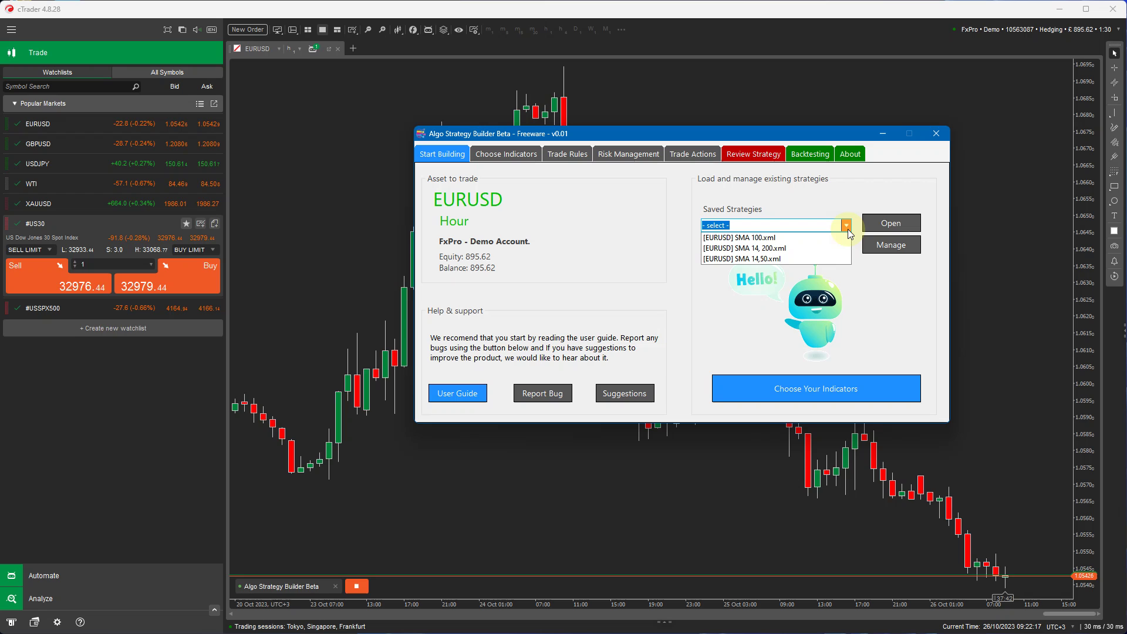
click(843, 201)
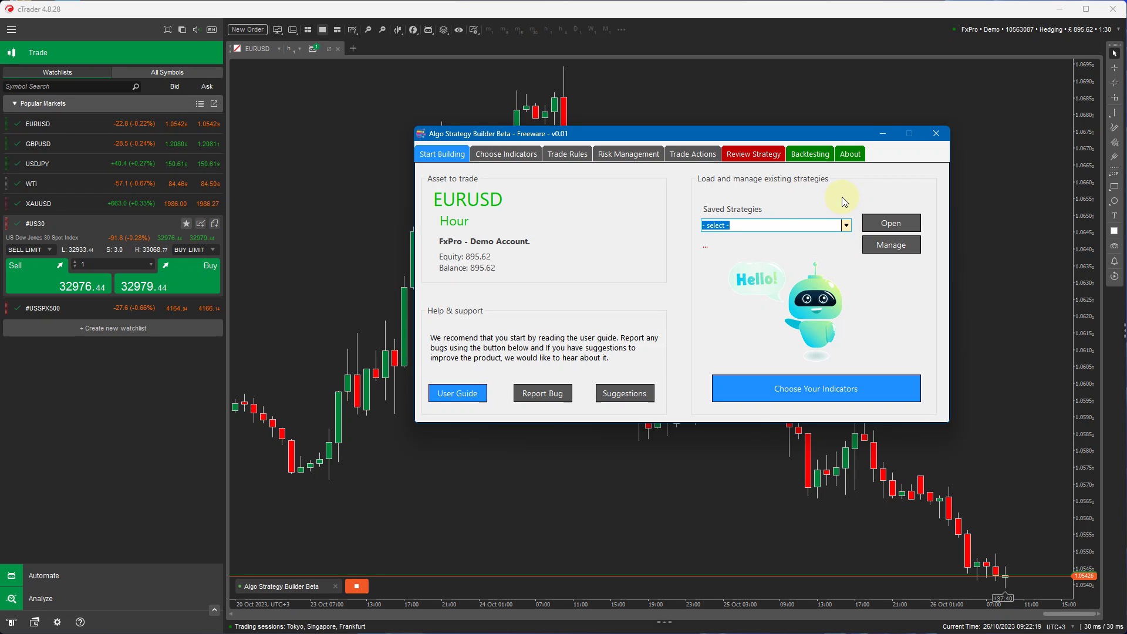
- Go to Choose Your Indicators and keep Trend as the indicator type
click(806, 397)
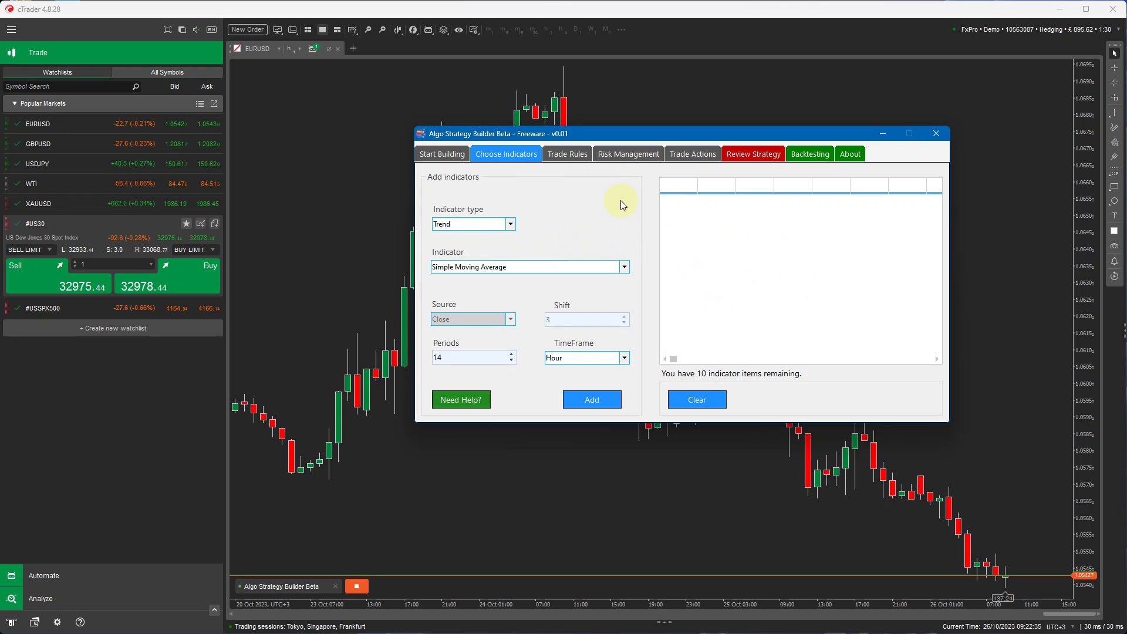
click(510, 225)
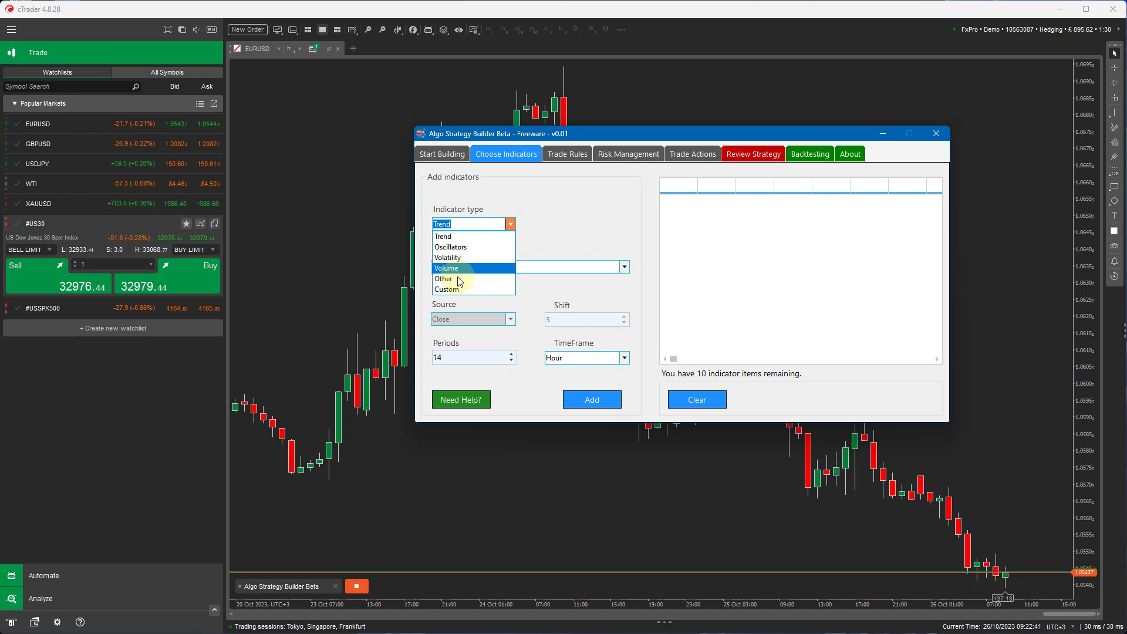
click(554, 246)
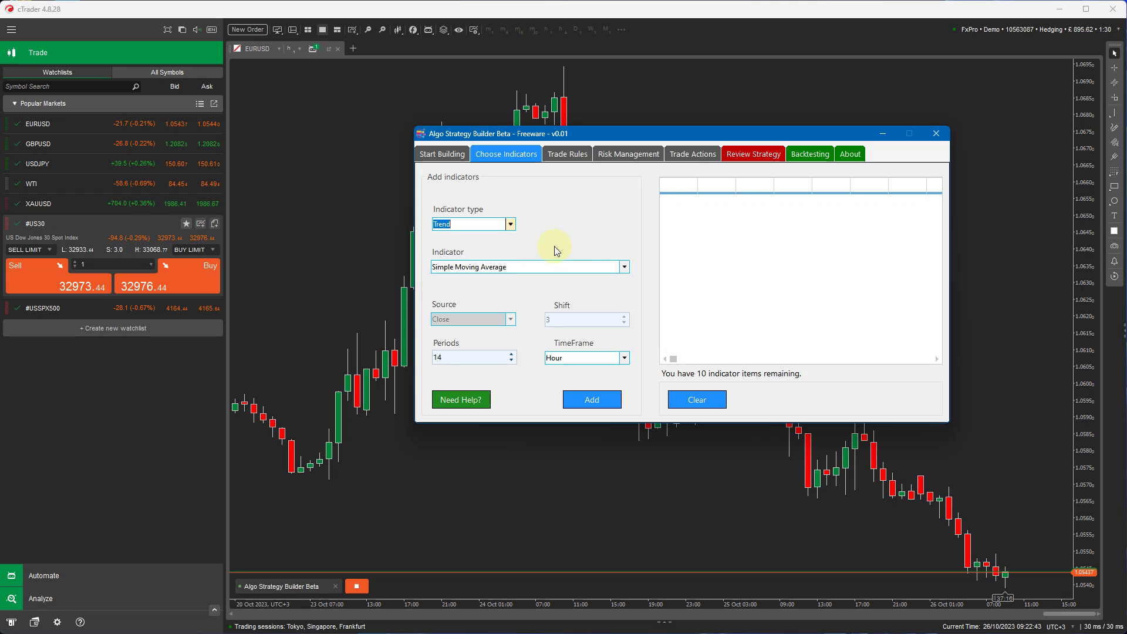
click(413, 30)
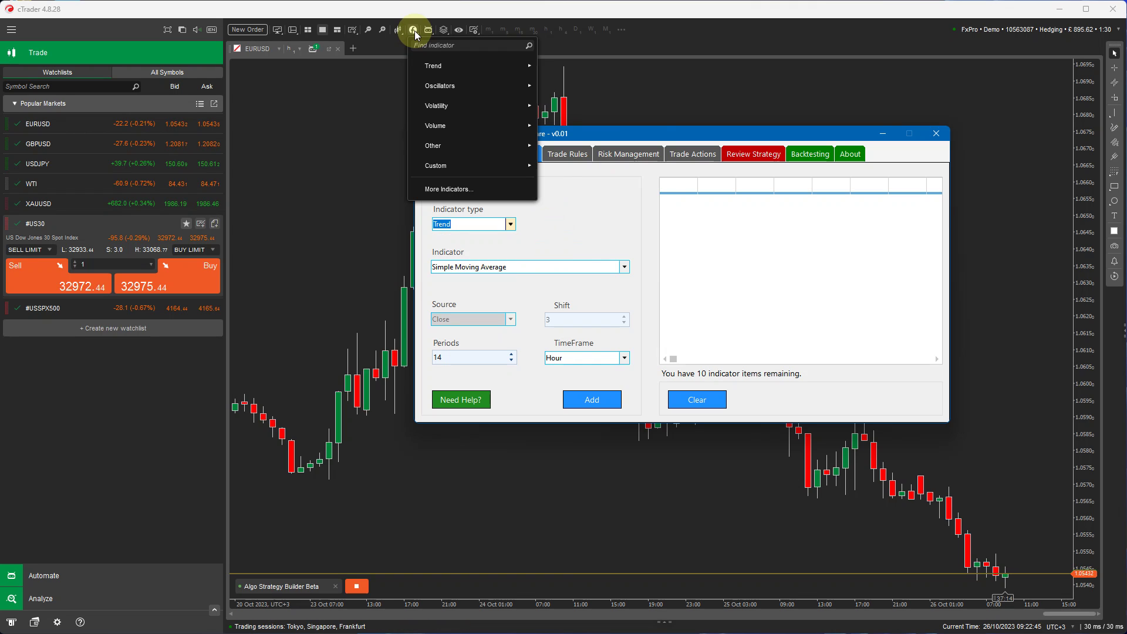
mouse_move(425, 64)
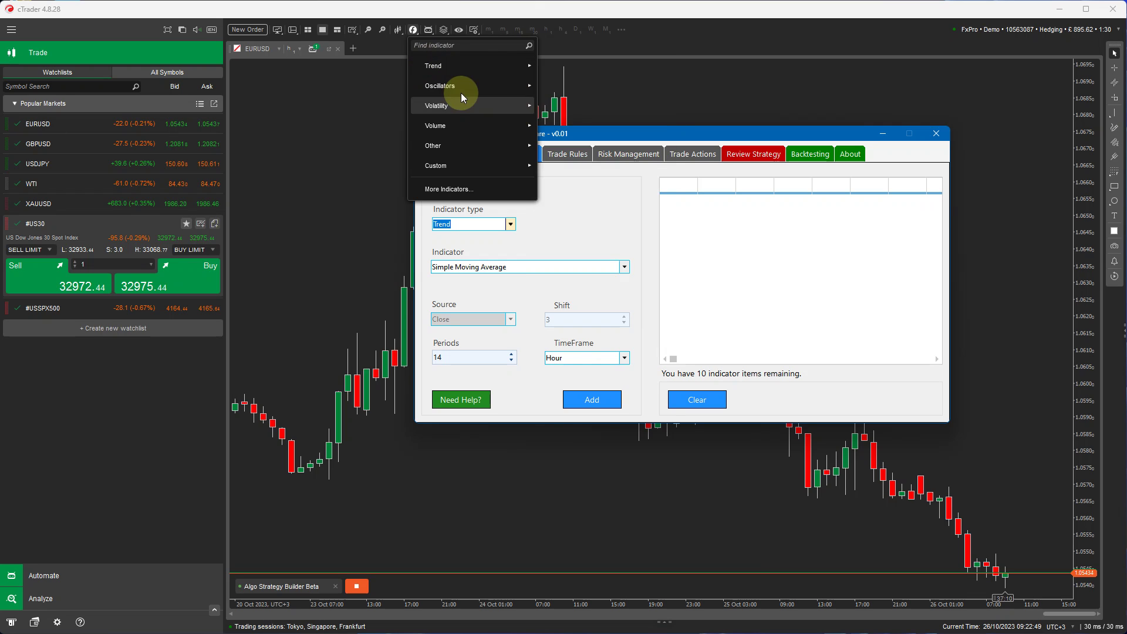
mouse_move(452, 104)
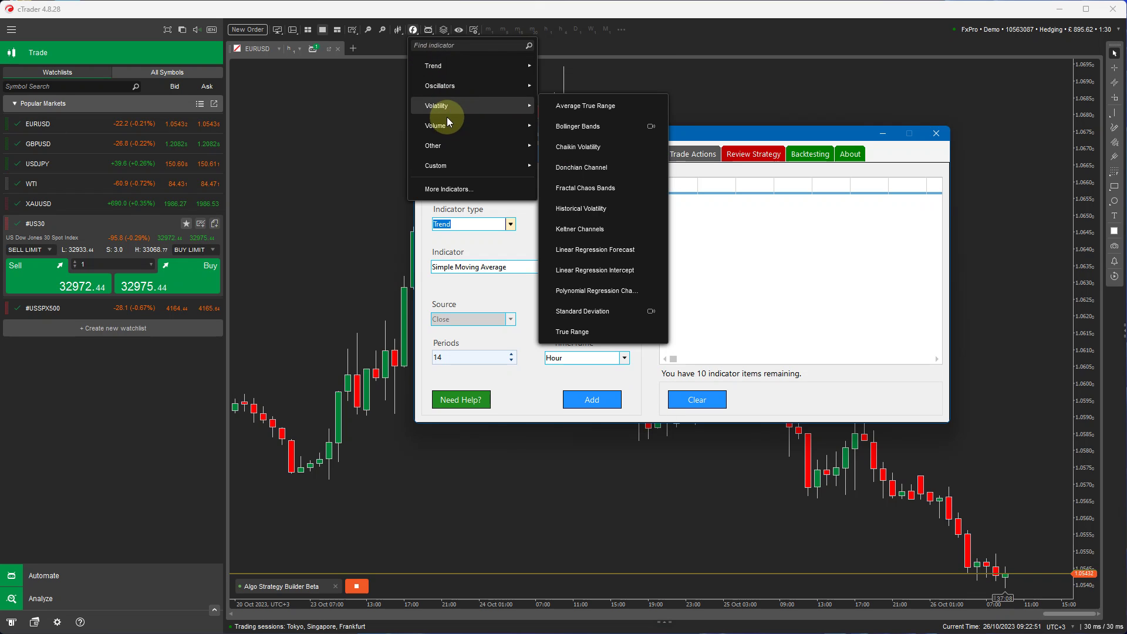
mouse_move(448, 167)
click(867, 229)
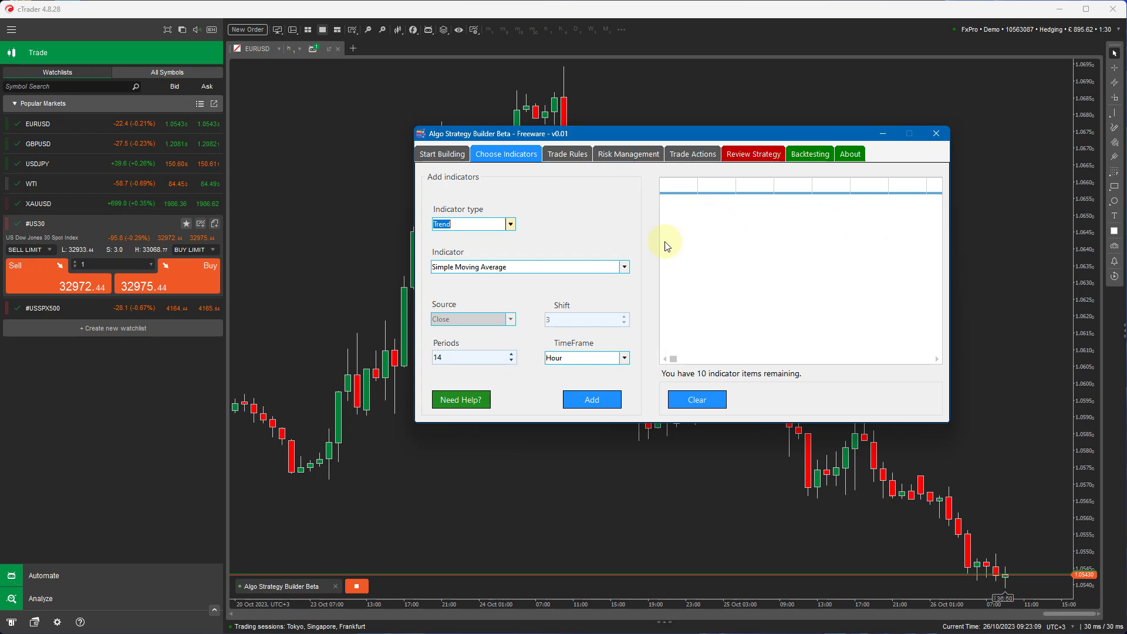
- Choose Exponential Moving Average and add it three times with Periods 5, 8 and 13
click(625, 265)
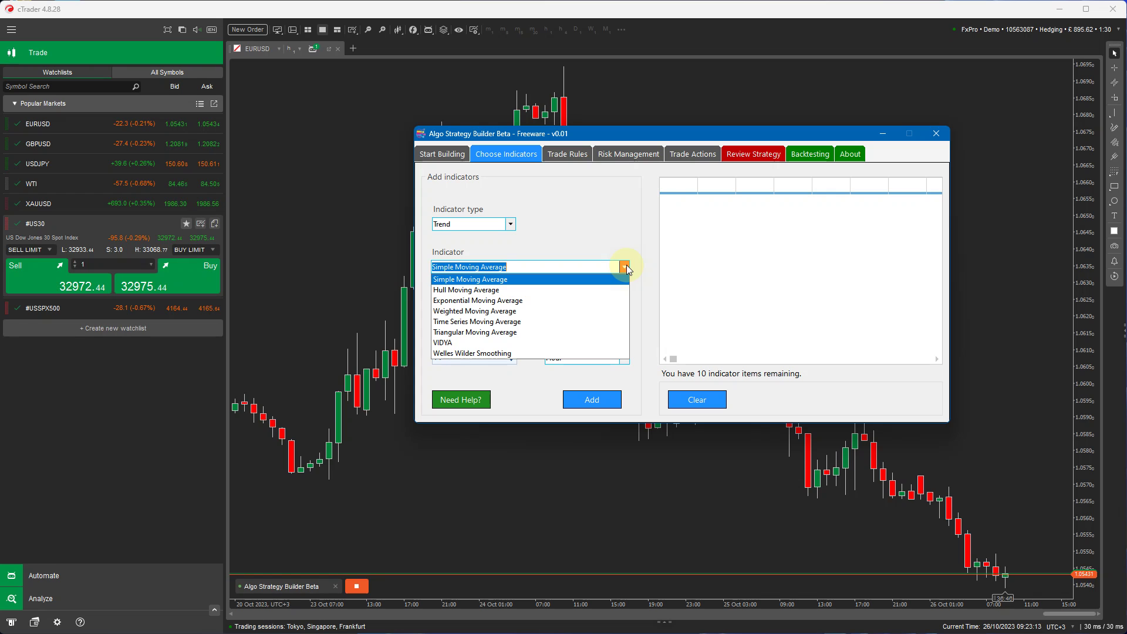
click(516, 298)
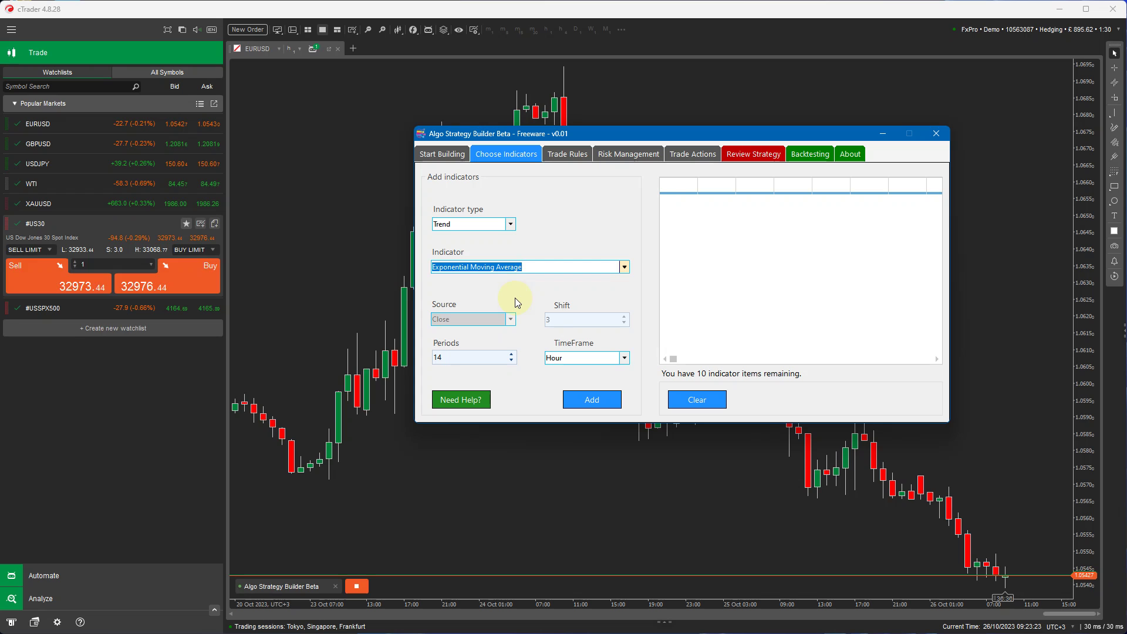
double_click(460, 354)
text(5)
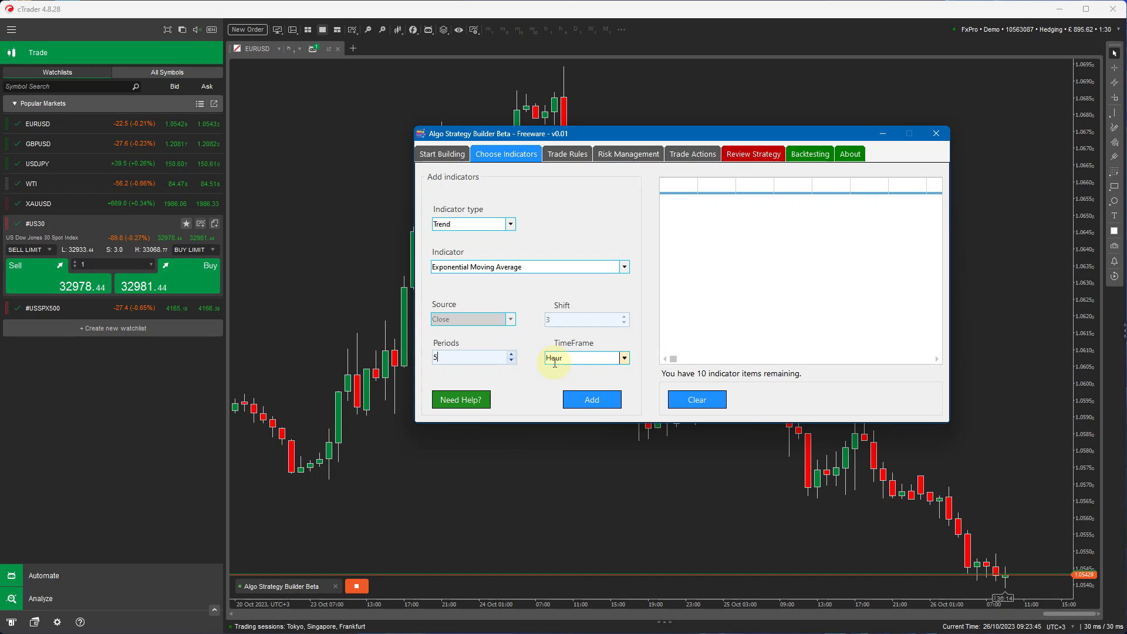
click(591, 399)
drag(502, 354, 382, 361)
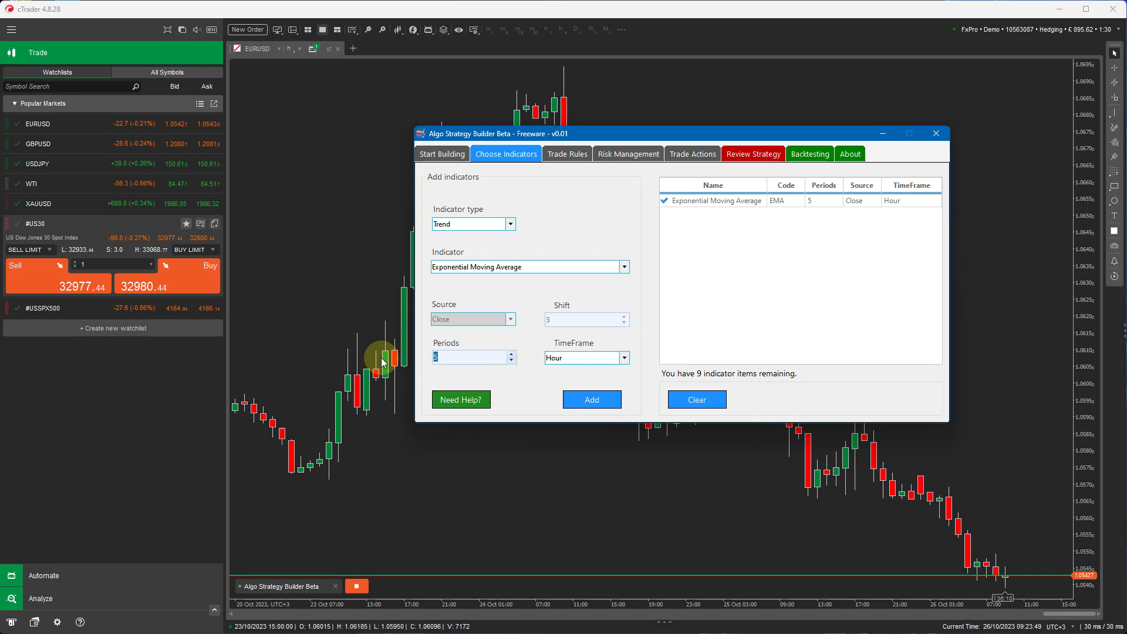
text(8)
click(590, 401)
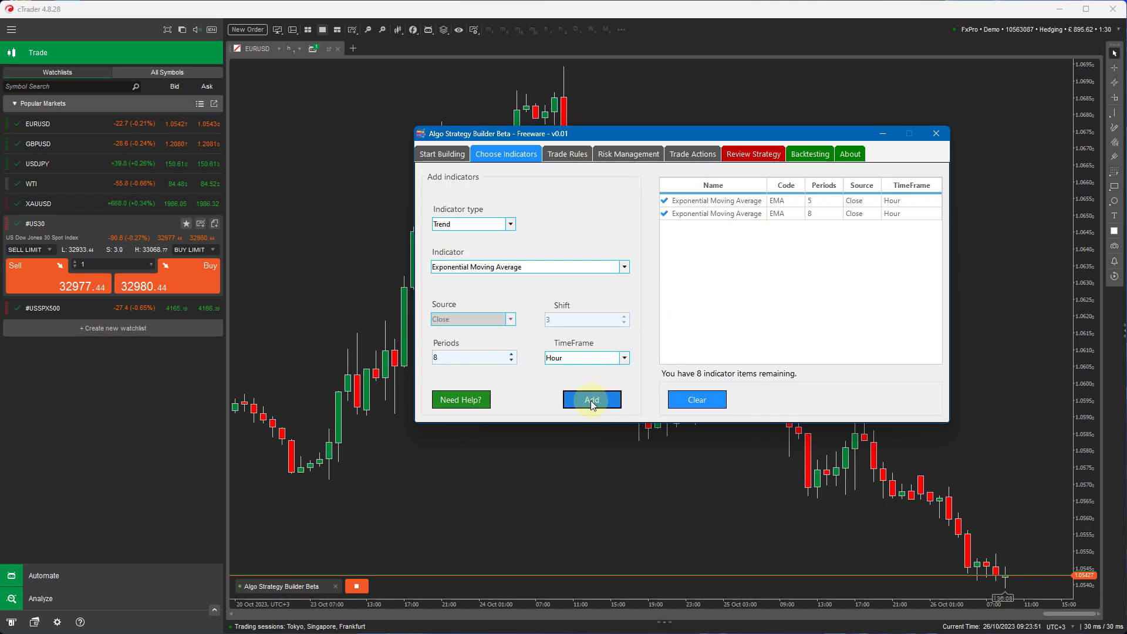
drag(499, 356, 425, 354)
text(13)
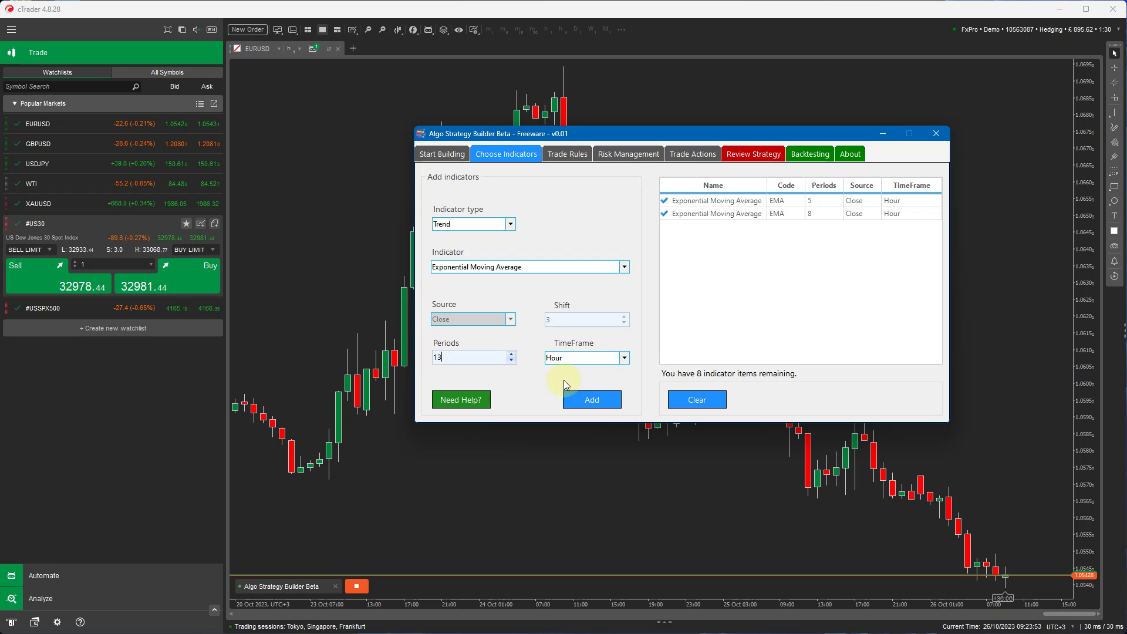
click(617, 400)
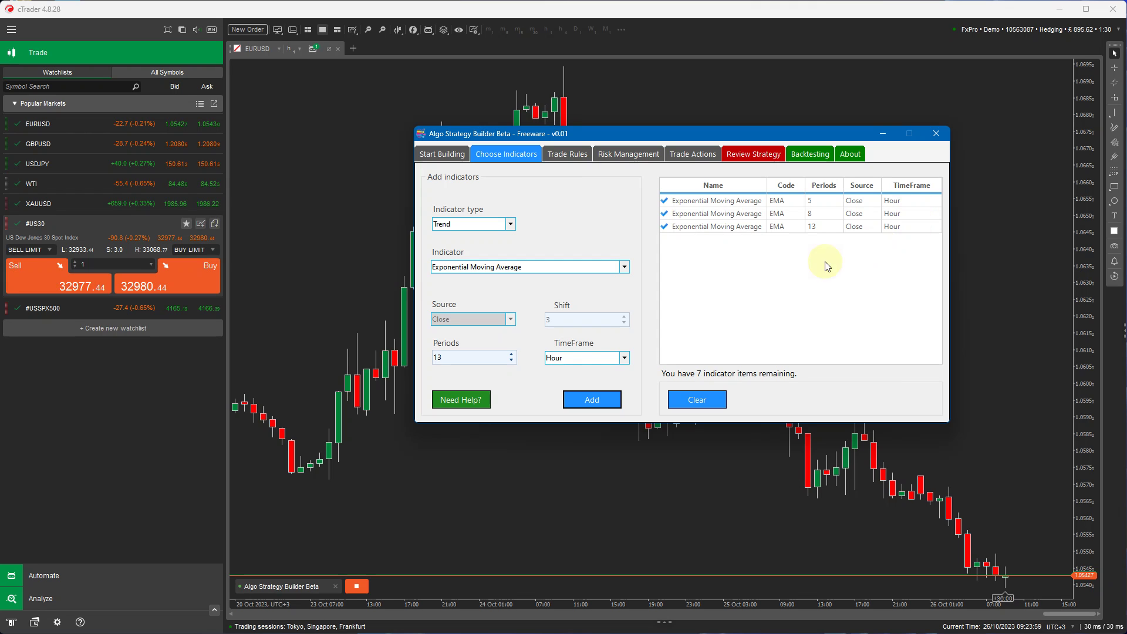
- In Trade Rules, save a bullish rule: EMA 5 Hour Has Crossed Above EMA 8 Hour
click(570, 159)
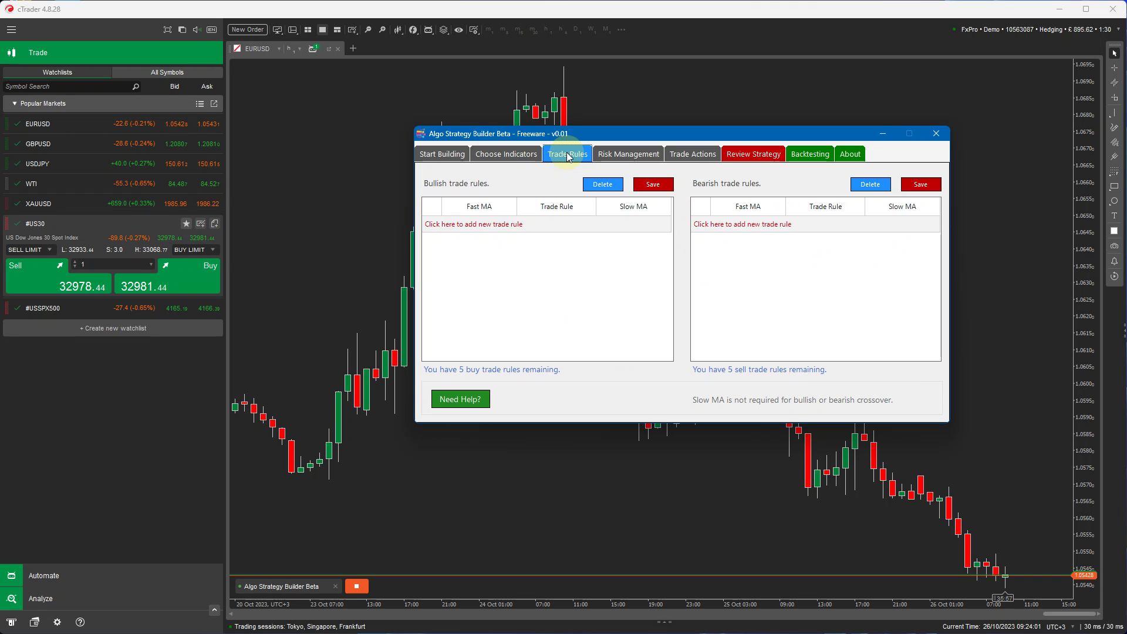
click(494, 224)
click(509, 226)
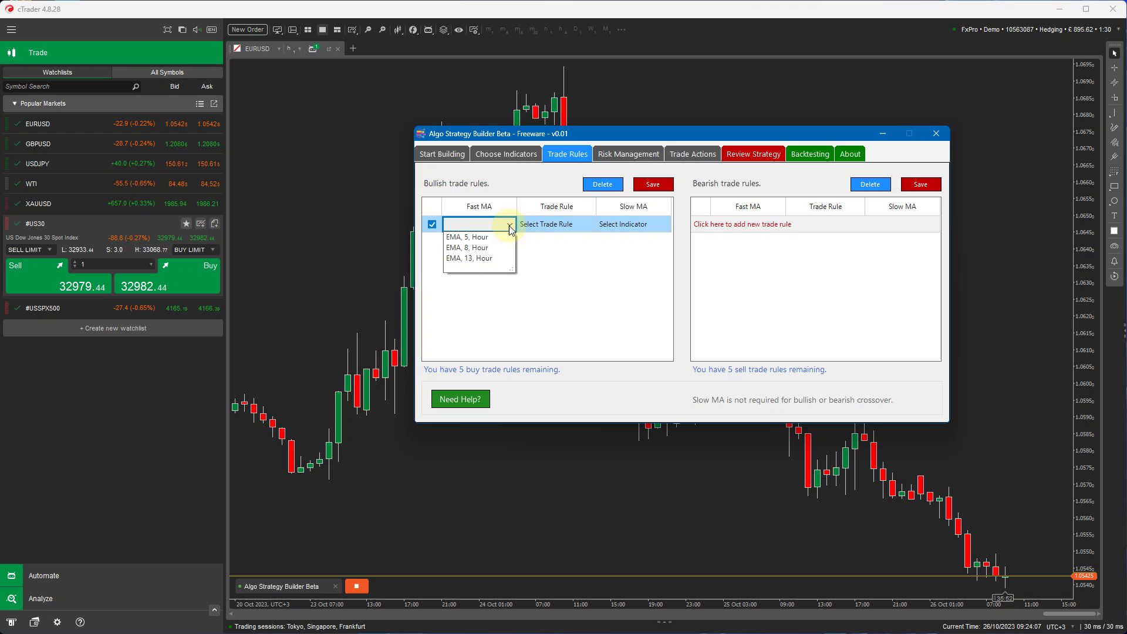
click(492, 235)
click(557, 226)
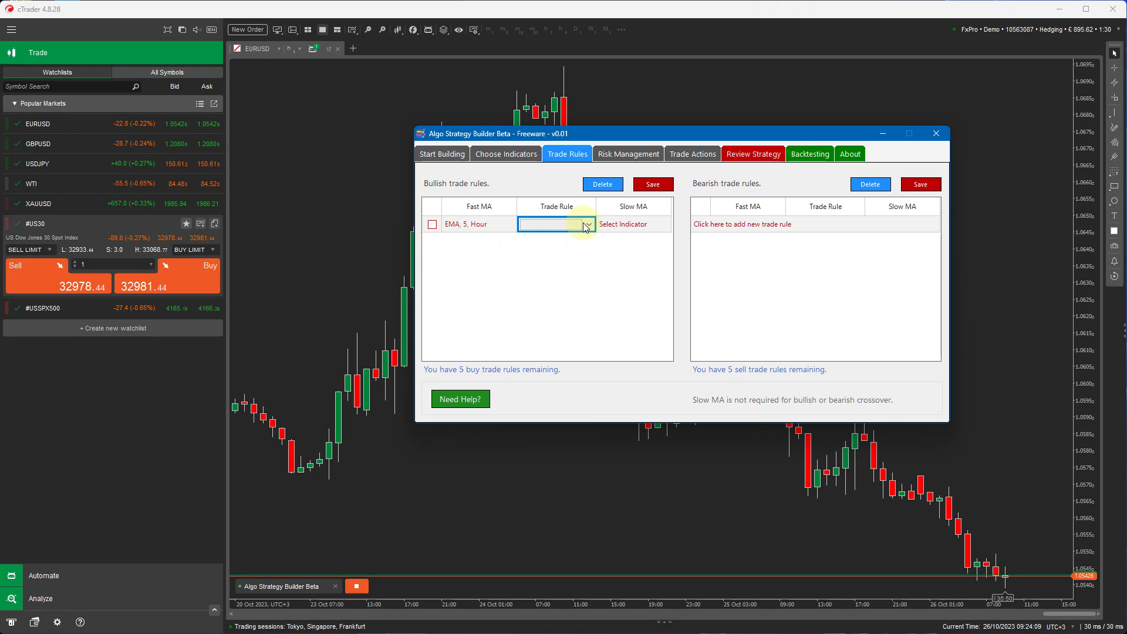
click(587, 224)
click(554, 247)
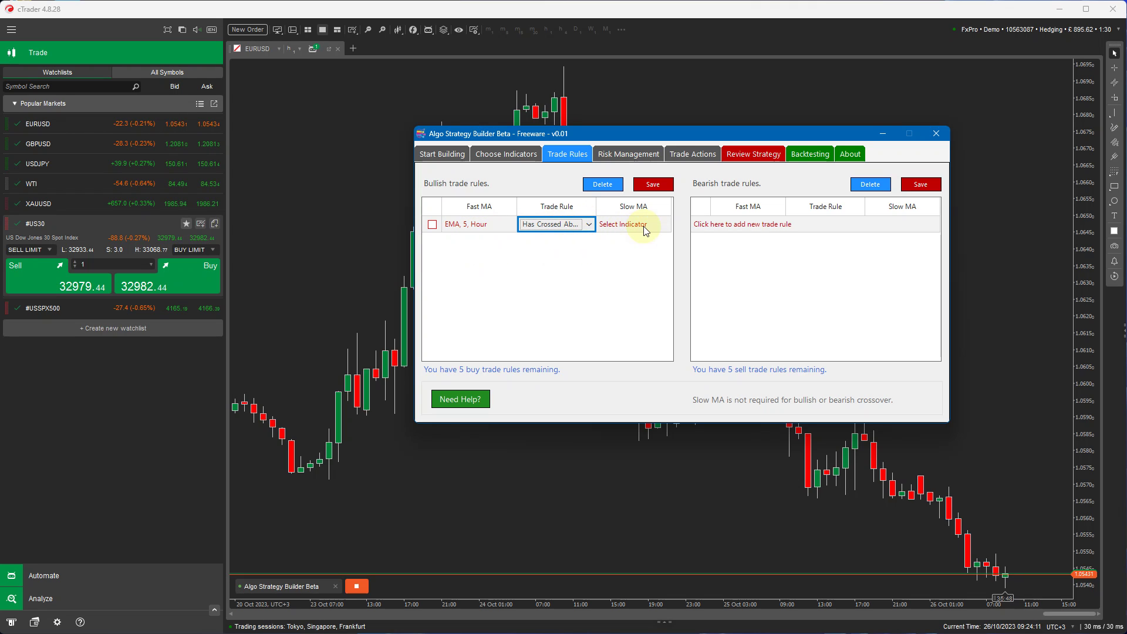
click(643, 227)
click(643, 226)
click(632, 247)
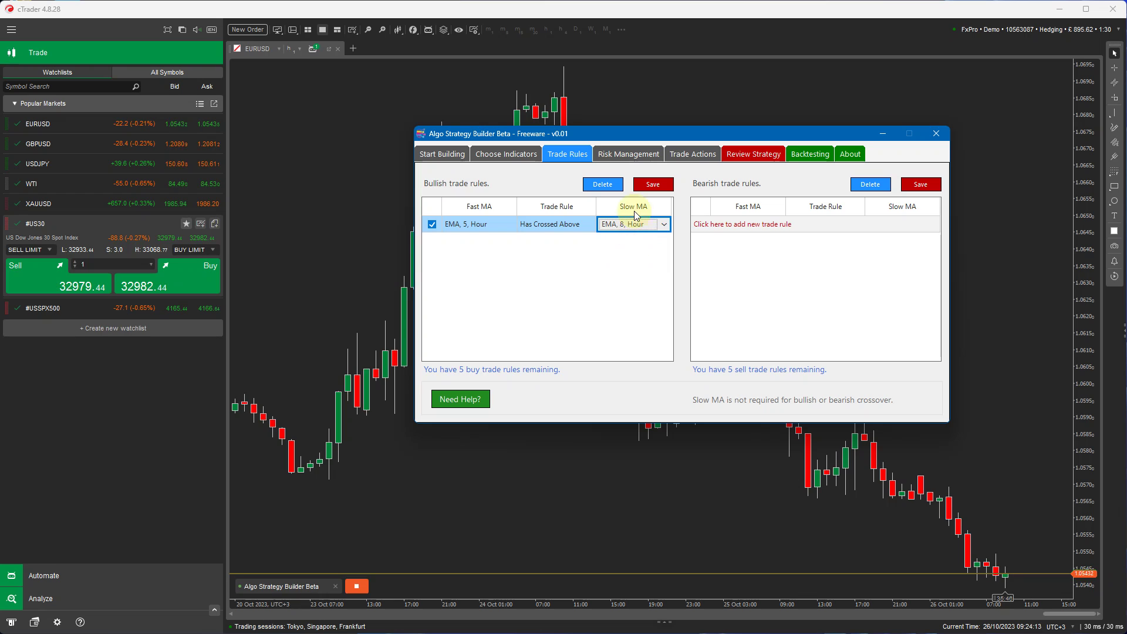
click(653, 186)
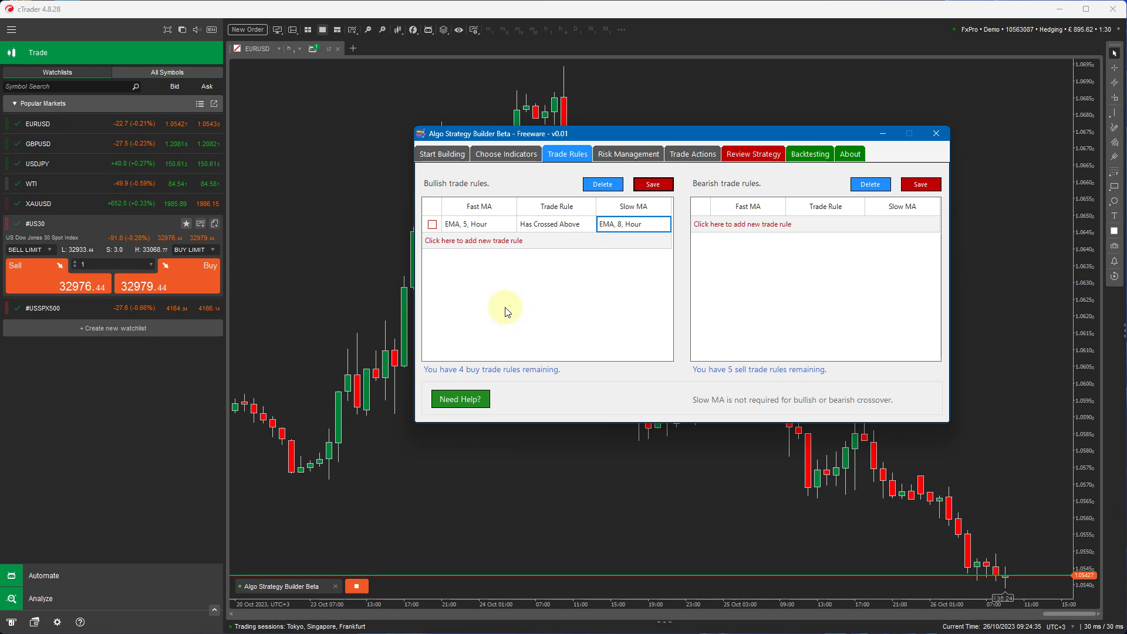
- Save a second bullish row: Fast MA EMA 8, Has Crossed Above, Slow MA EMA 13
click(511, 241)
click(509, 241)
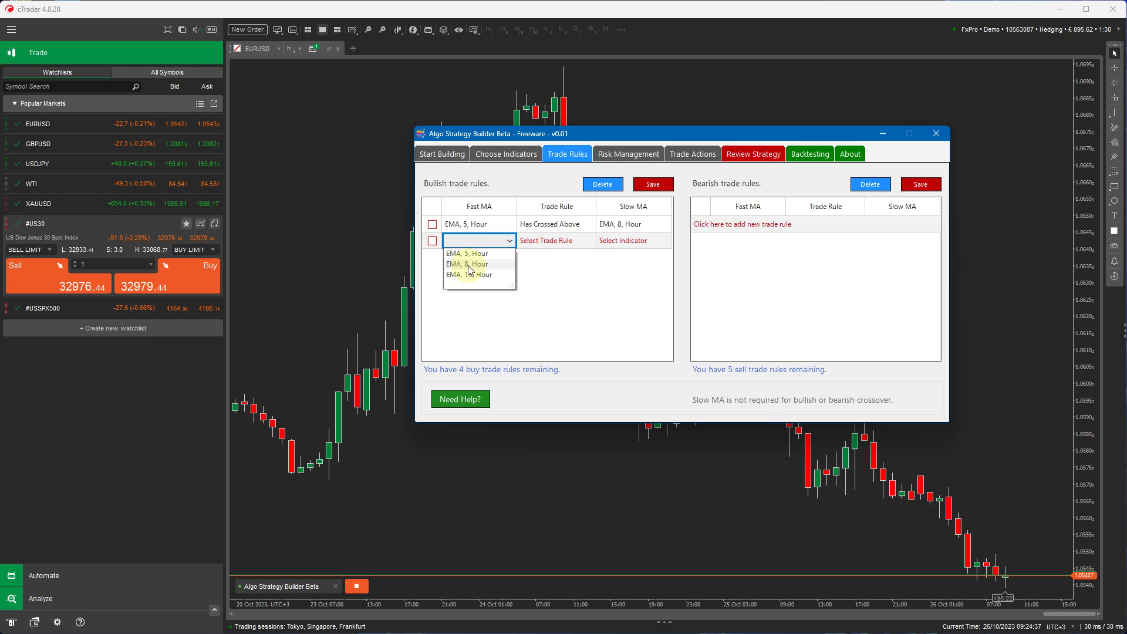
click(484, 254)
click(504, 242)
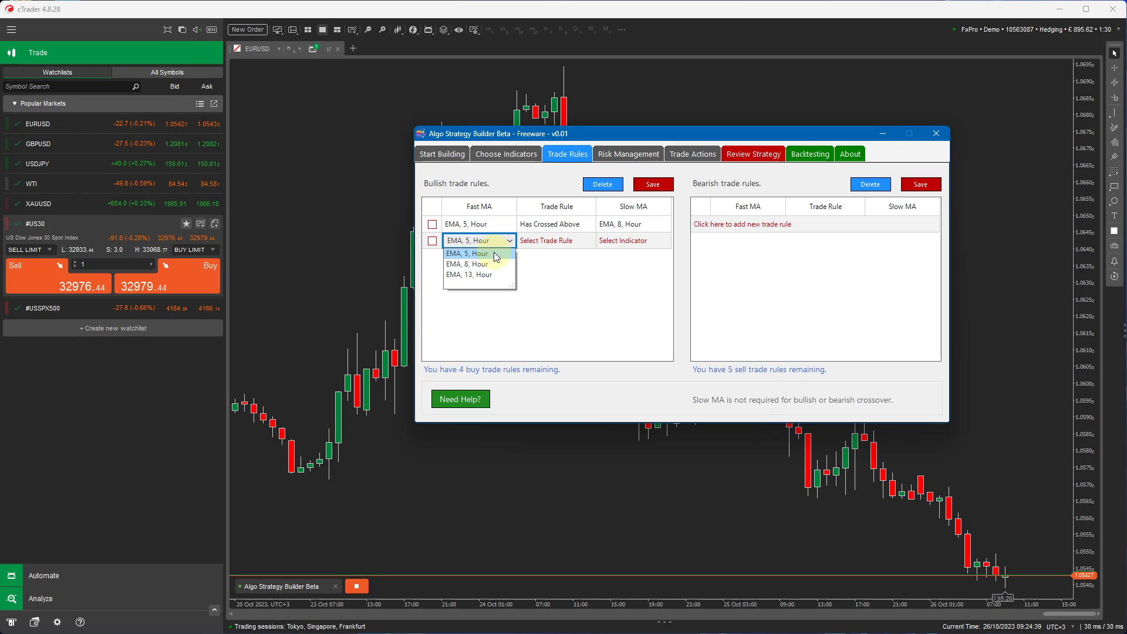
click(468, 265)
click(552, 241)
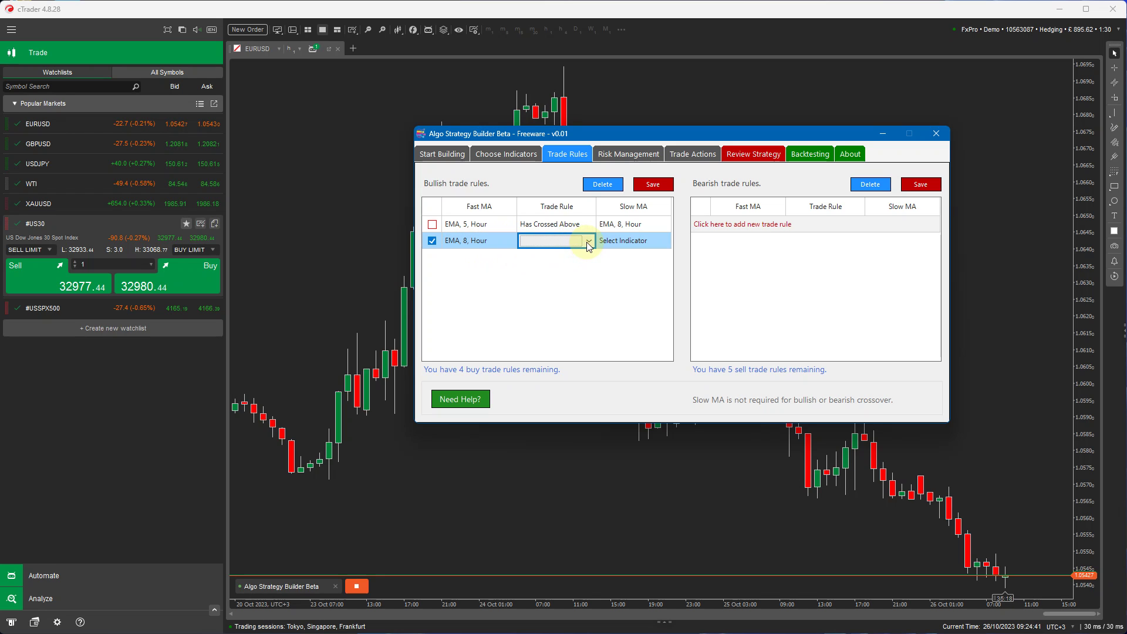
click(586, 242)
click(549, 274)
click(662, 244)
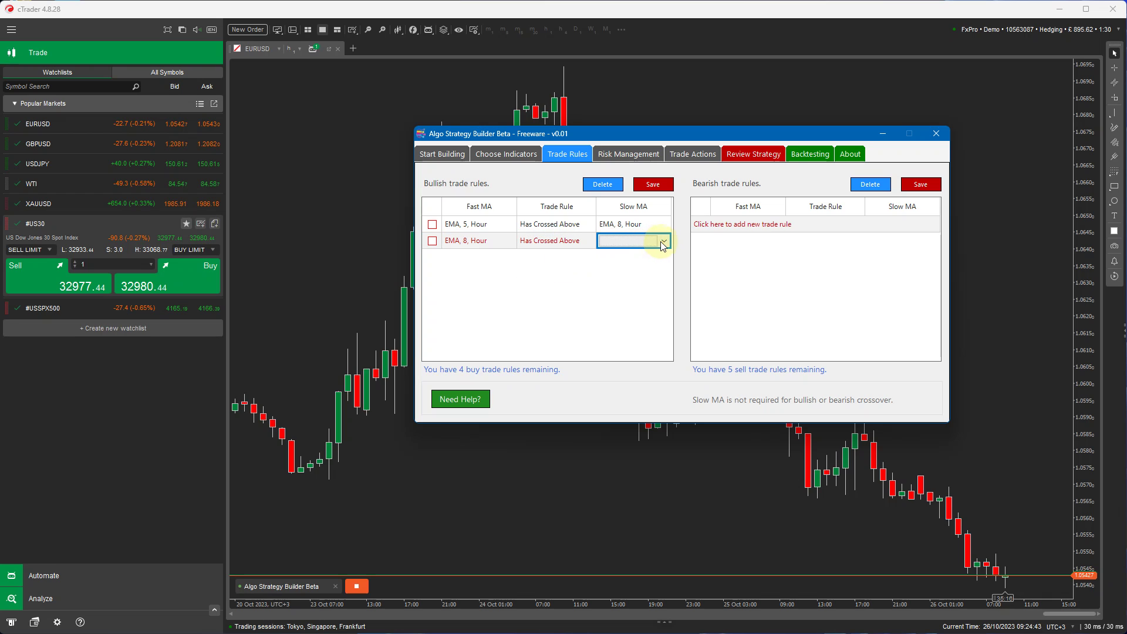
click(663, 246)
click(626, 273)
click(649, 184)
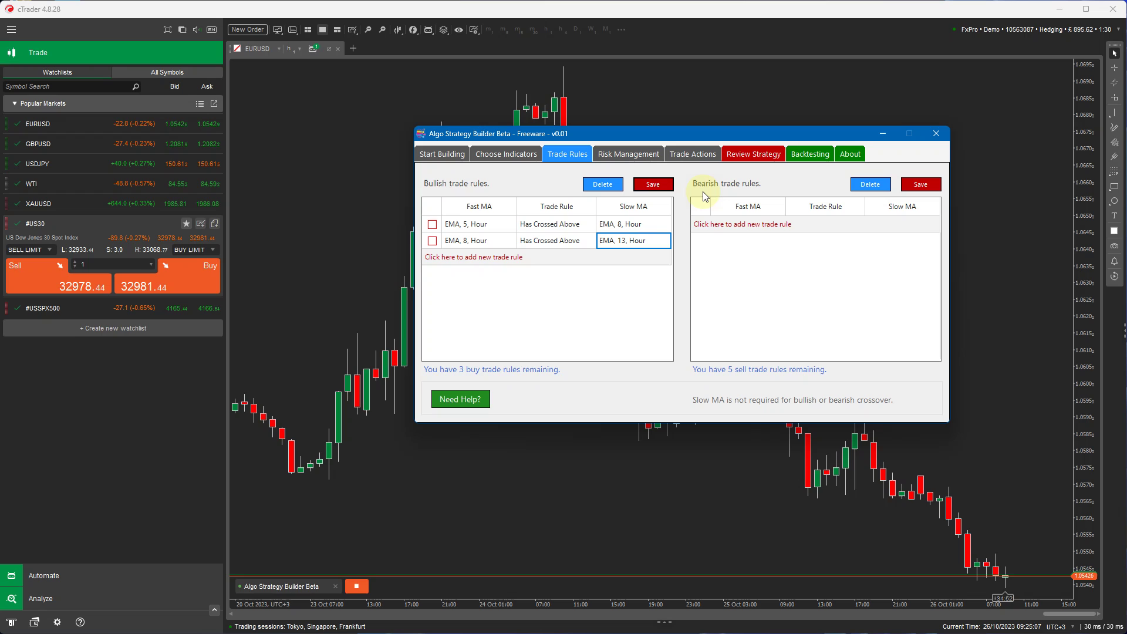
- Save a bearish rule: EMA 5 Hour Has Crossed Below EMA 8 Hour
click(760, 223)
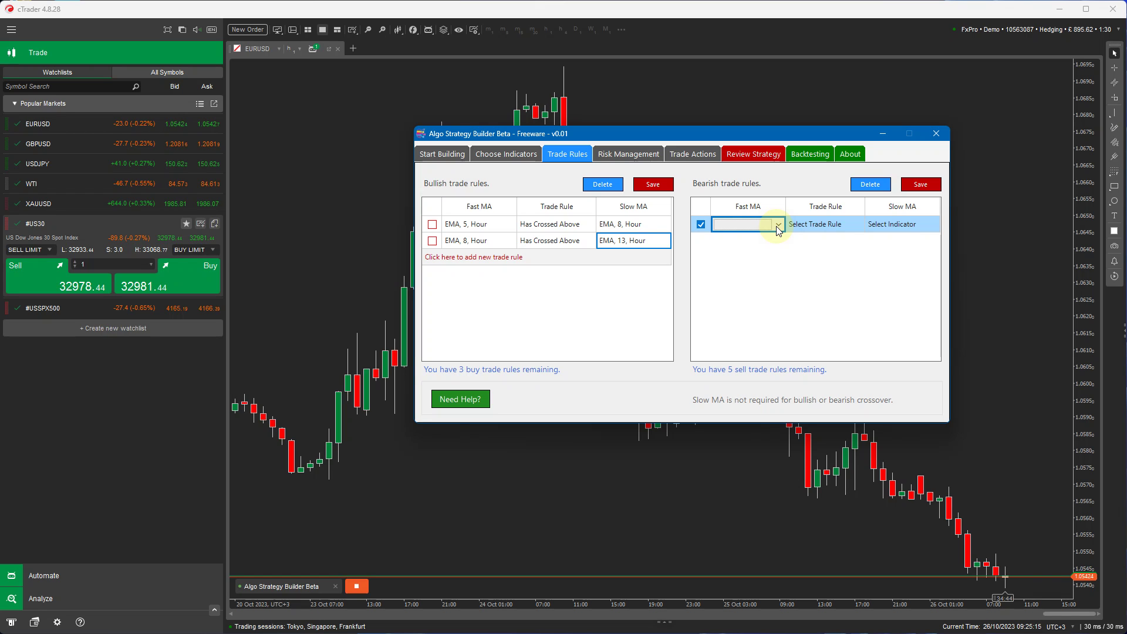
click(778, 225)
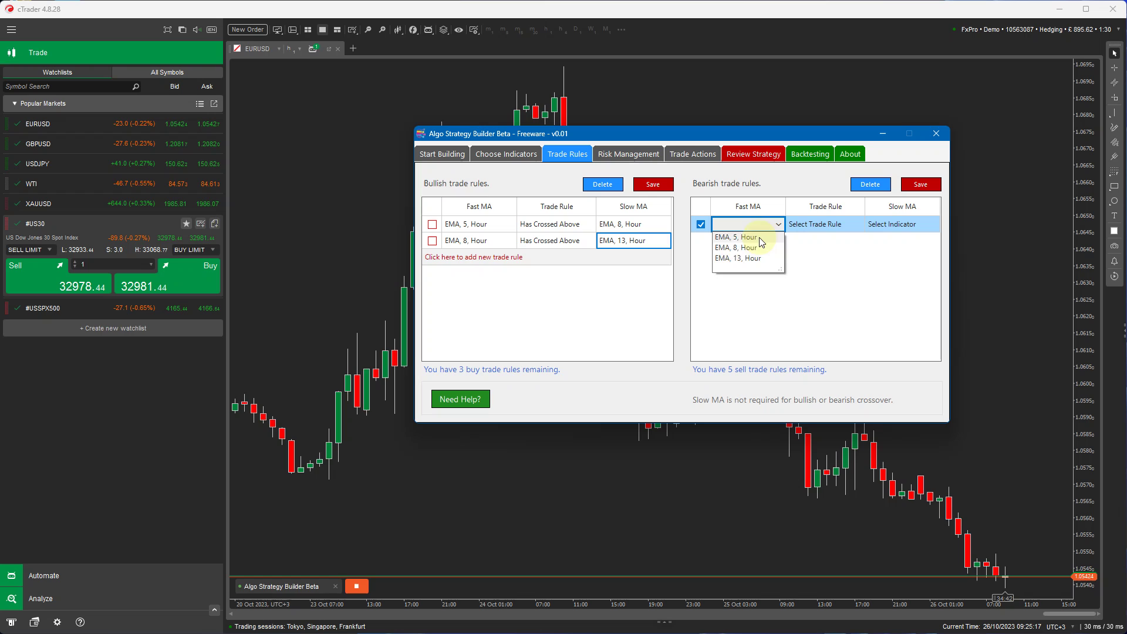
click(754, 237)
click(851, 225)
click(859, 224)
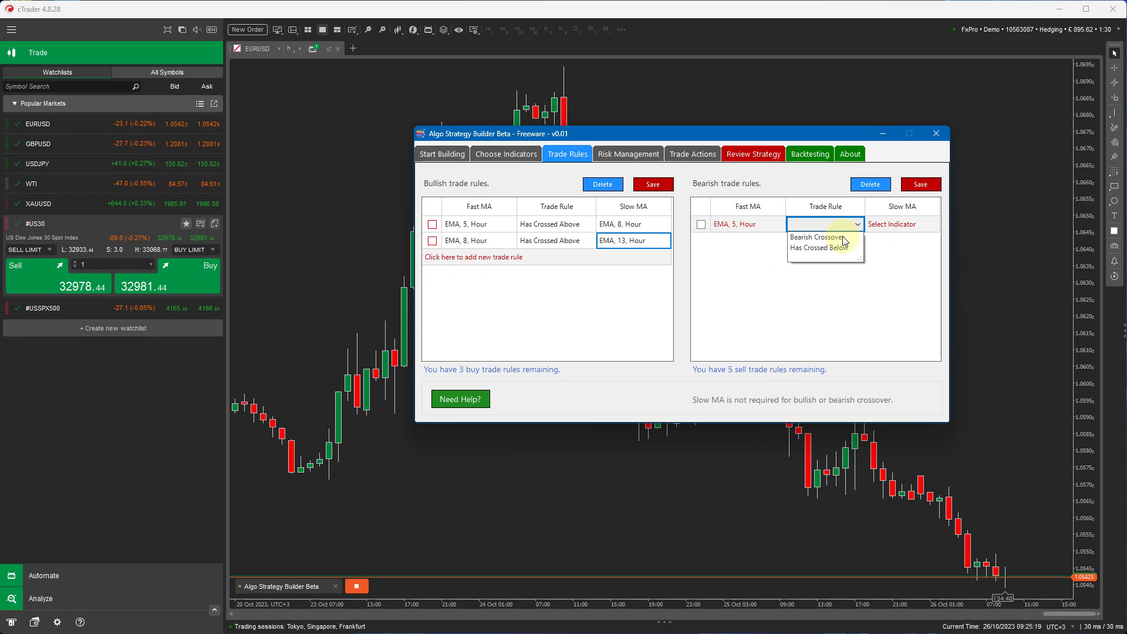
click(850, 249)
click(895, 224)
click(929, 226)
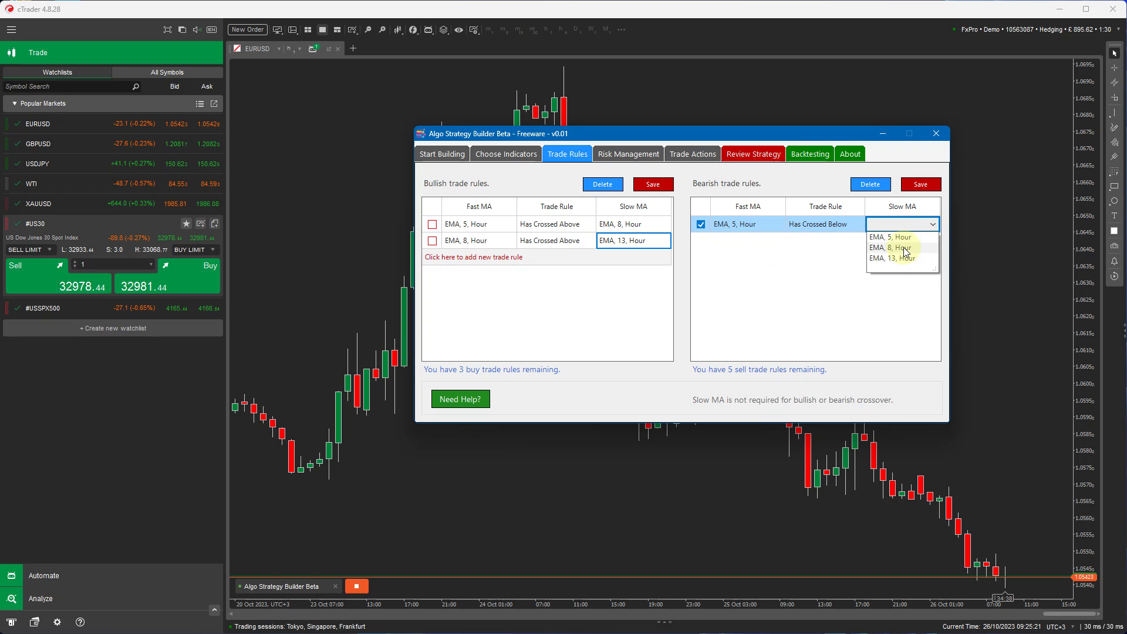
click(887, 247)
click(920, 183)
- Save a second bearish rule: EMA 8 Hour Has Crossed Below EMA 13 Hour
click(779, 241)
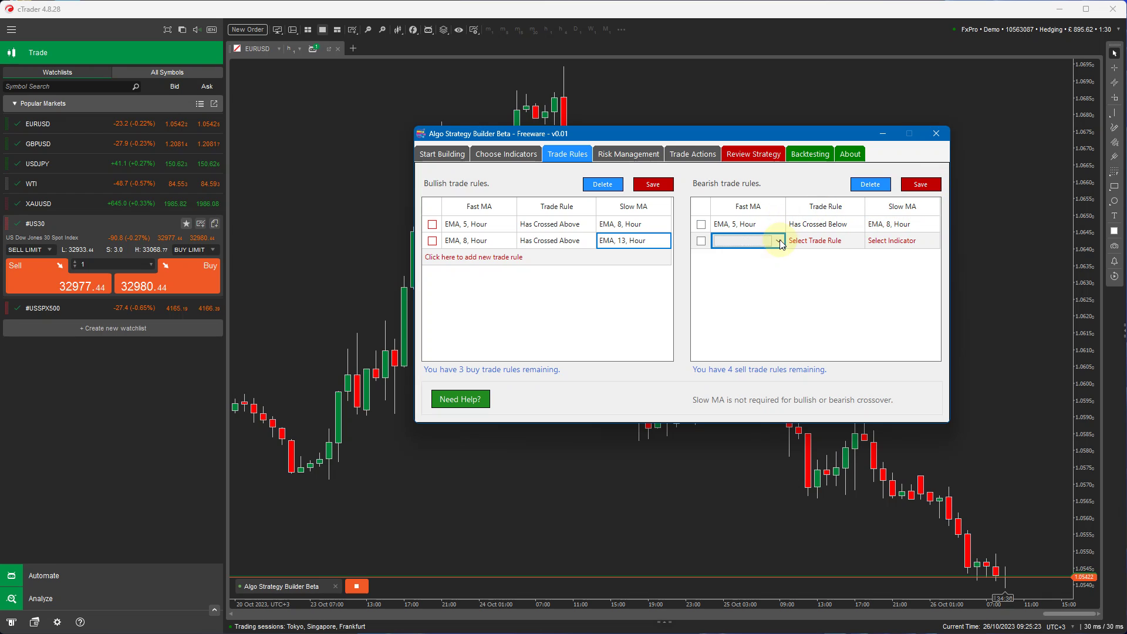
click(778, 240)
click(736, 264)
click(851, 239)
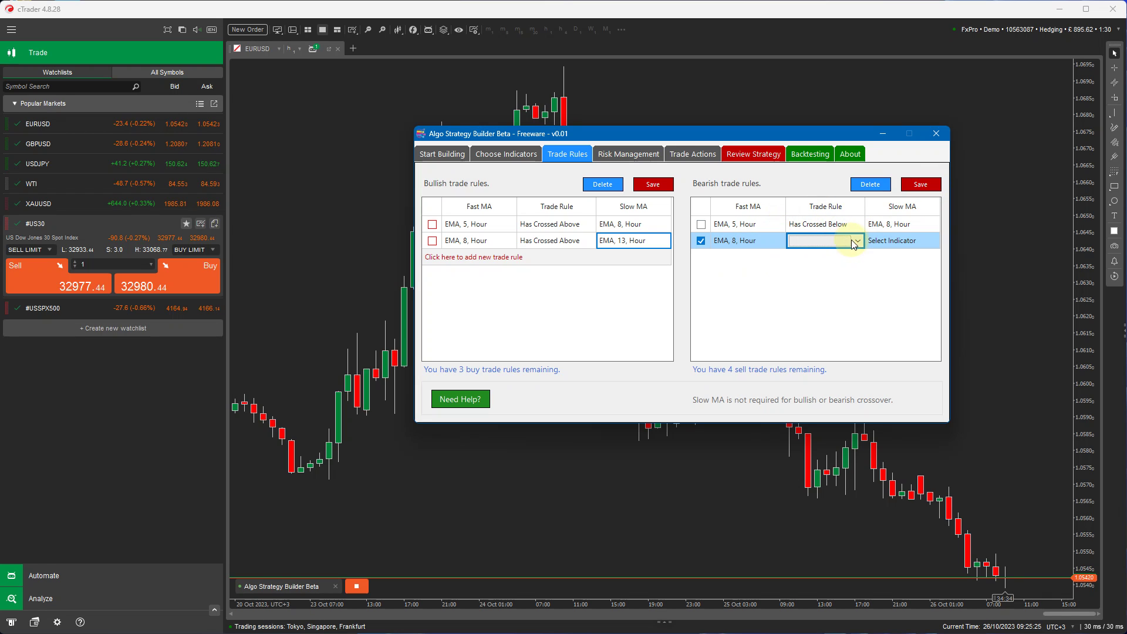
click(851, 240)
click(845, 263)
click(923, 239)
click(923, 239)
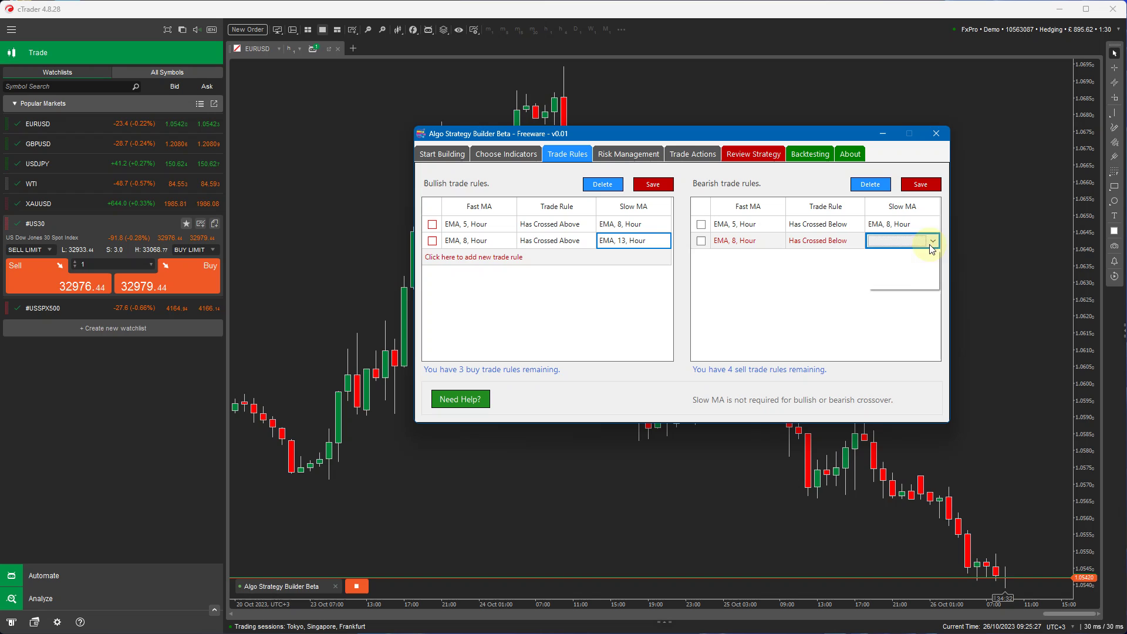
click(909, 275)
click(920, 183)
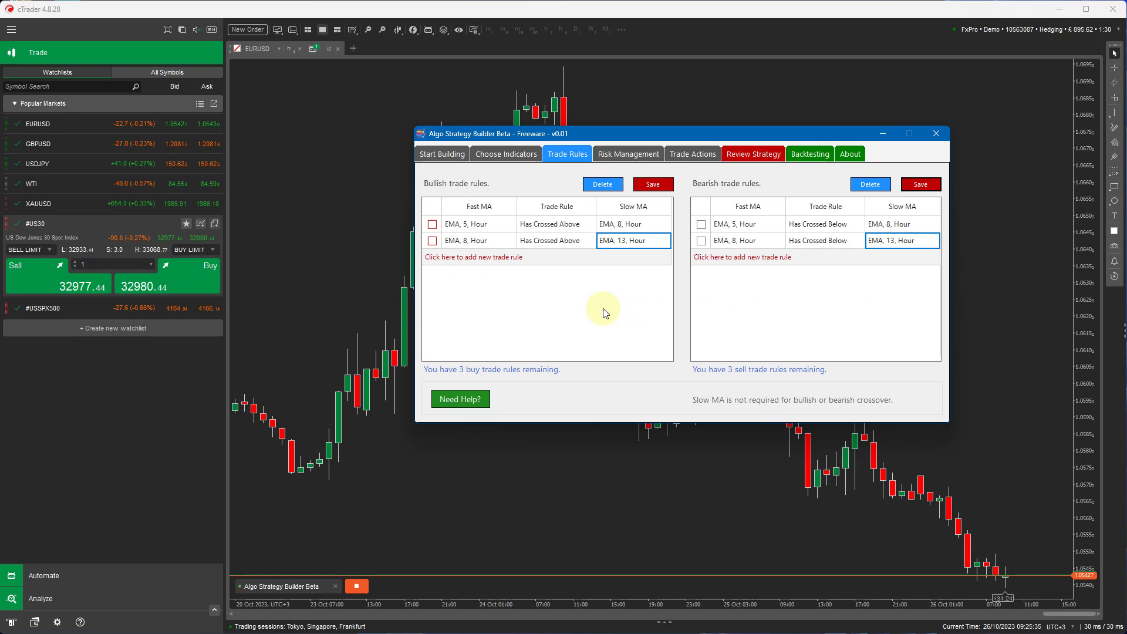
- Open the first bullish rule's condition list and close it without changing anything
click(589, 226)
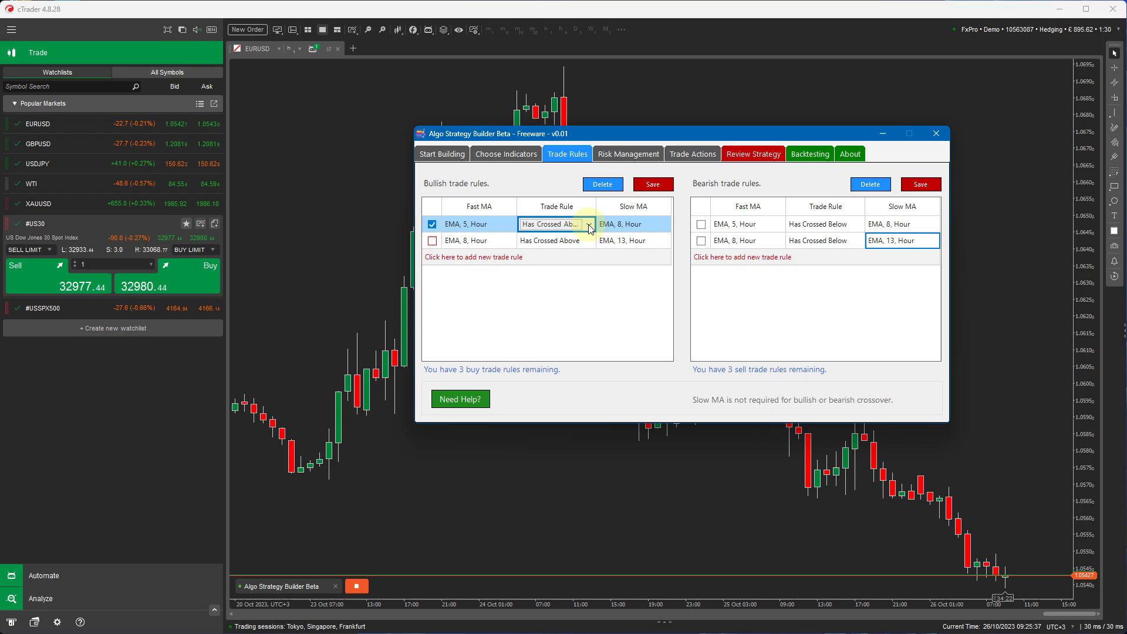
click(590, 225)
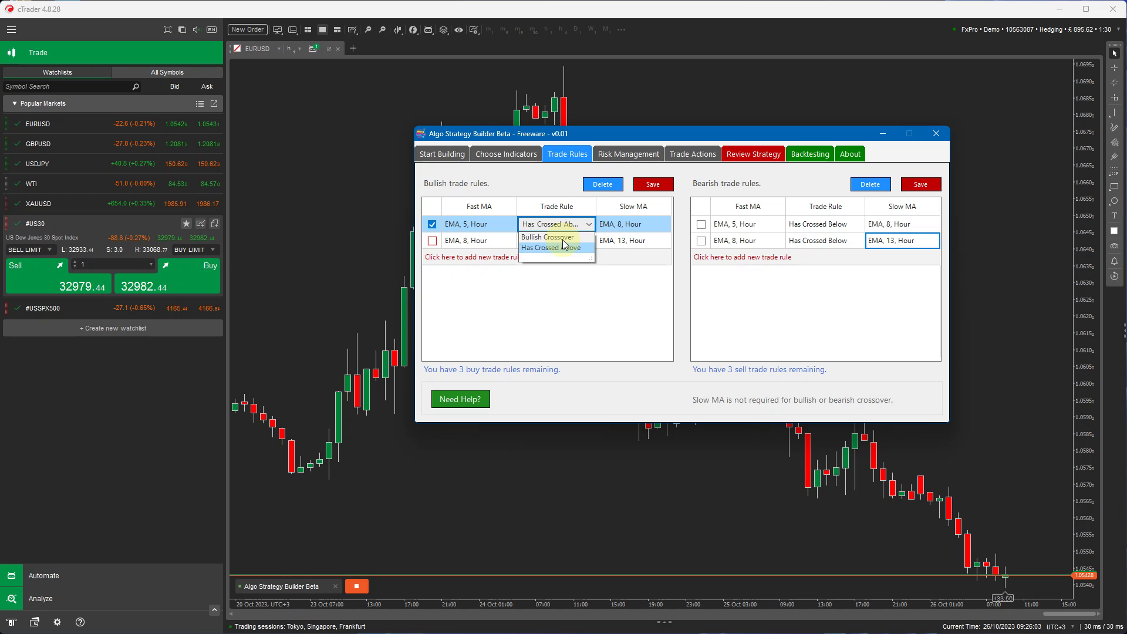
click(784, 300)
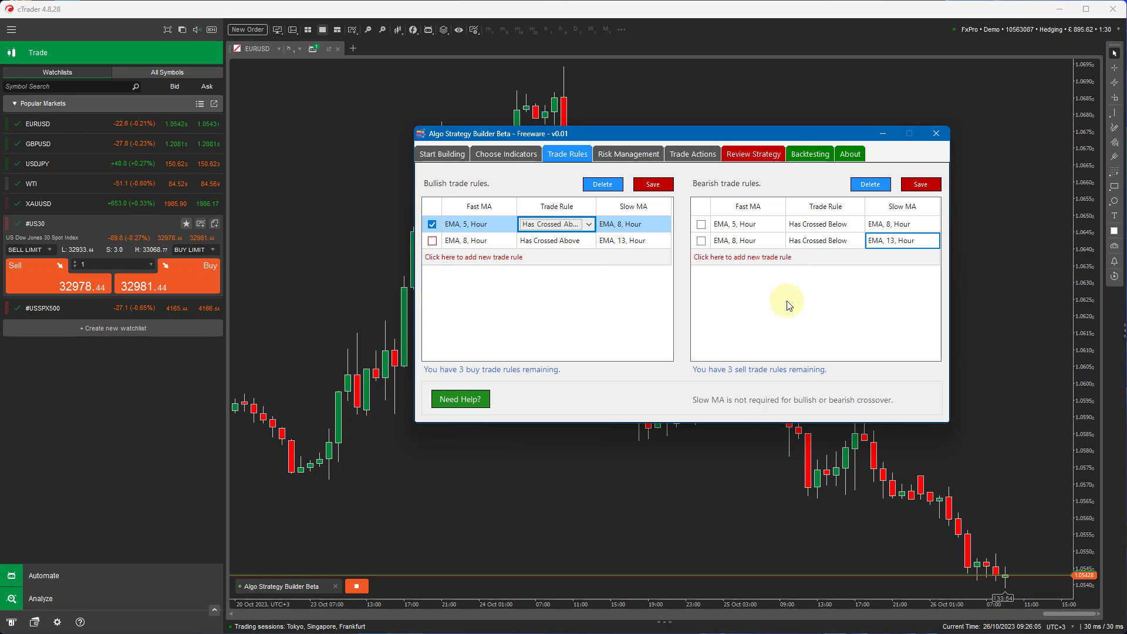
- On Risk Management, enter Stop Loss 100 pips and Take Profit 6, leaving Trailing Stop Loss off
click(639, 158)
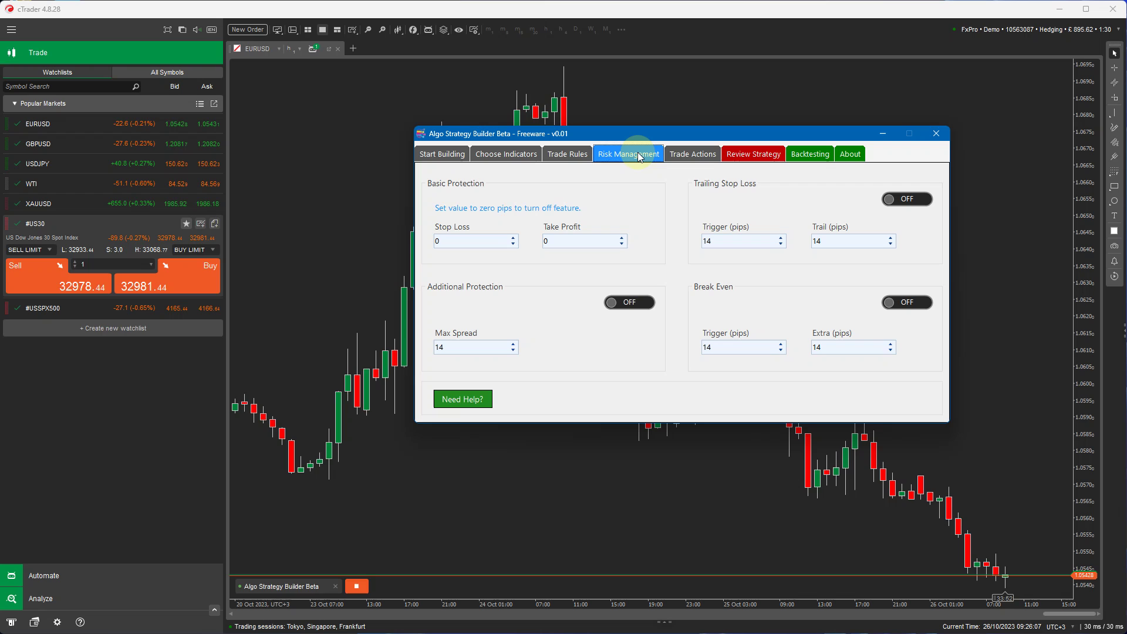
click(512, 238)
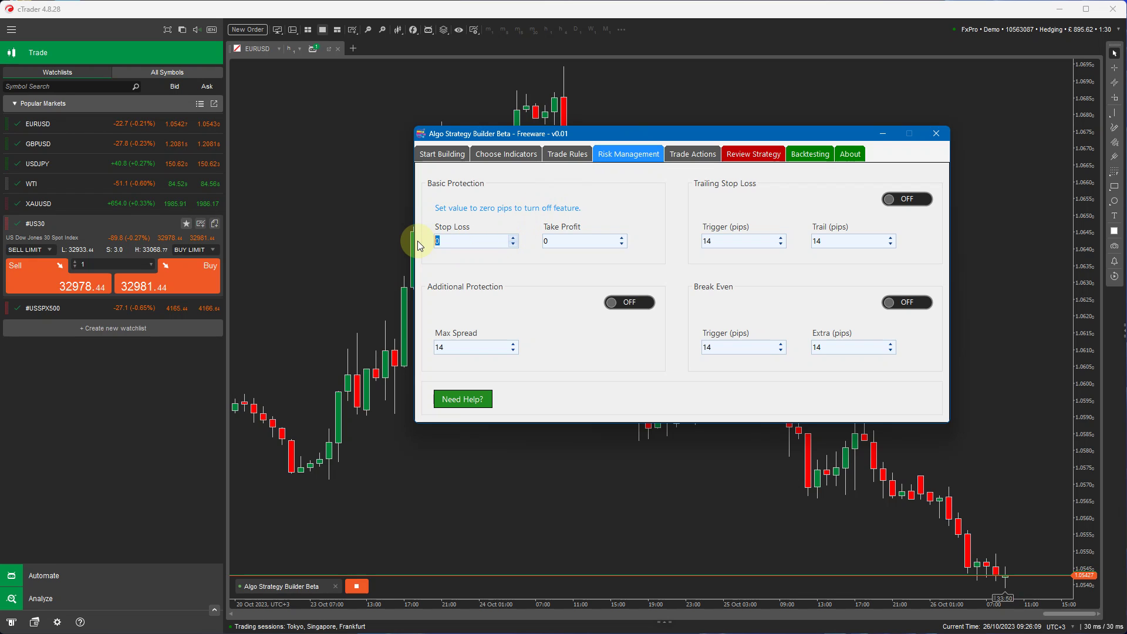
text(00)
key(Tab)
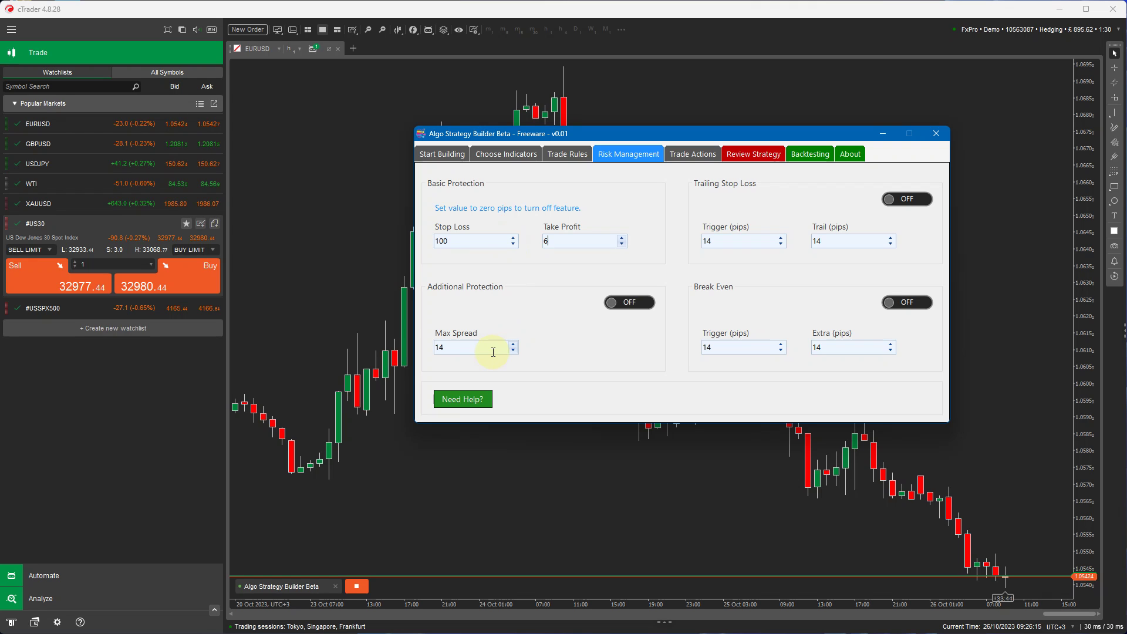
click(921, 199)
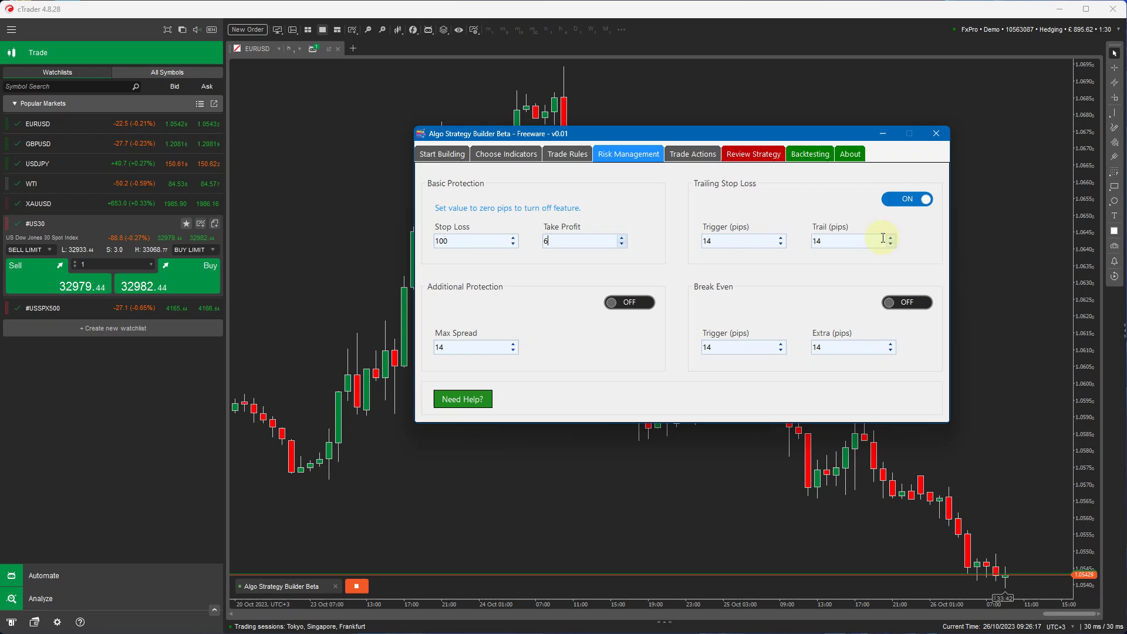
click(899, 199)
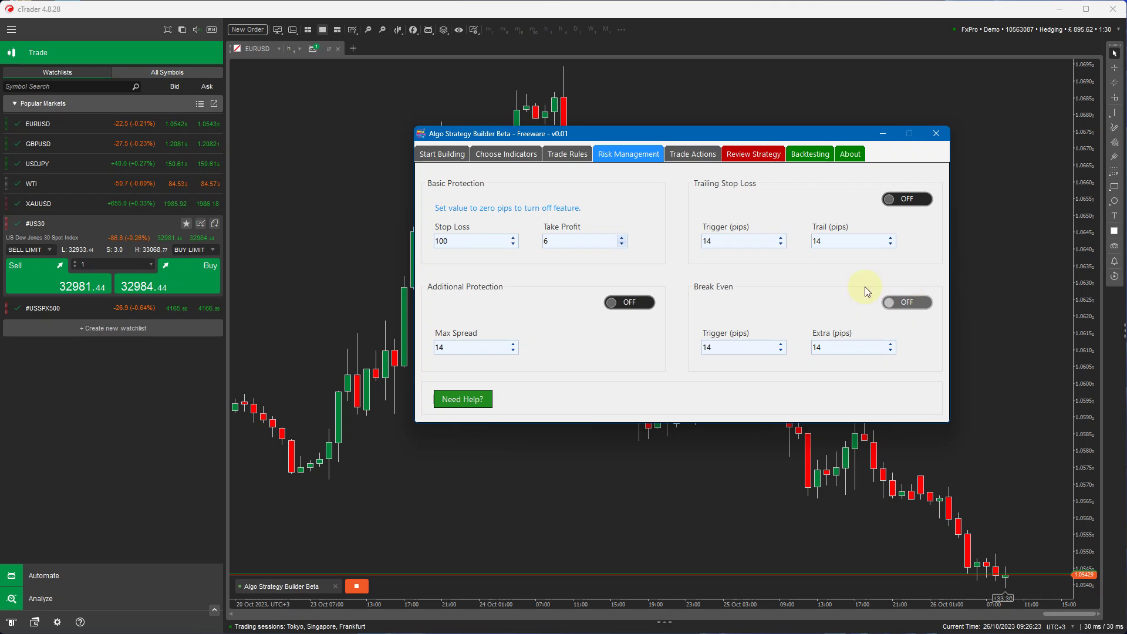
- On Trade Actions, raise the position size to 0.08 lots
click(689, 154)
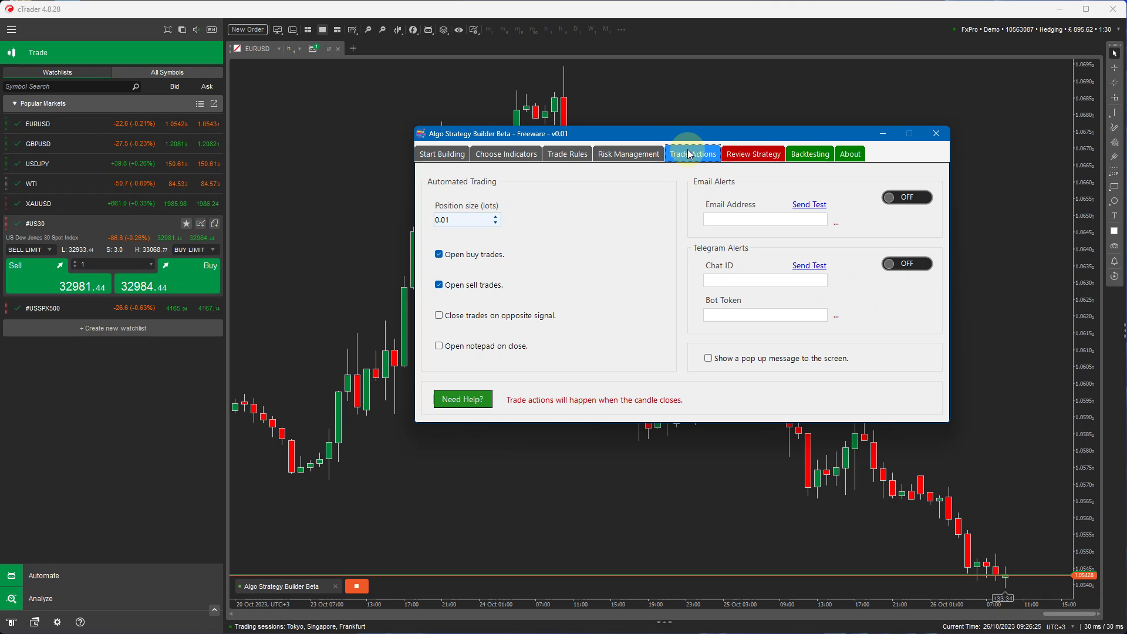
click(495, 216)
click(495, 216)
click(495, 217)
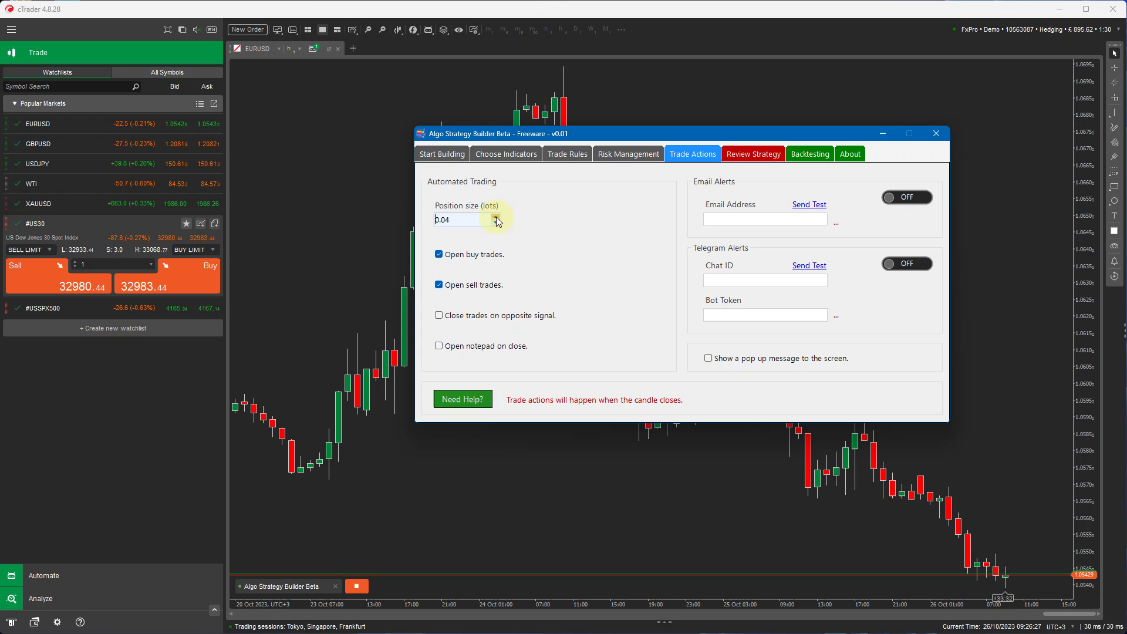
click(495, 216)
click(495, 216)
click(495, 216)
click(496, 216)
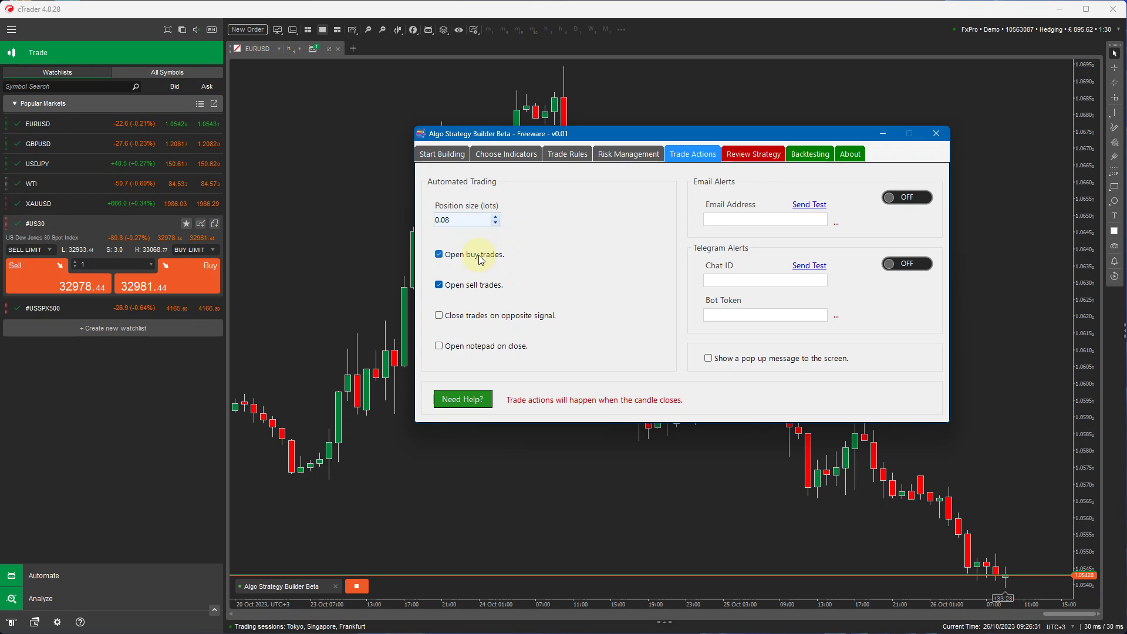
- Turn on the pop-up message alert, with email alerts off and buy and sell trades enabled
click(438, 254)
click(439, 285)
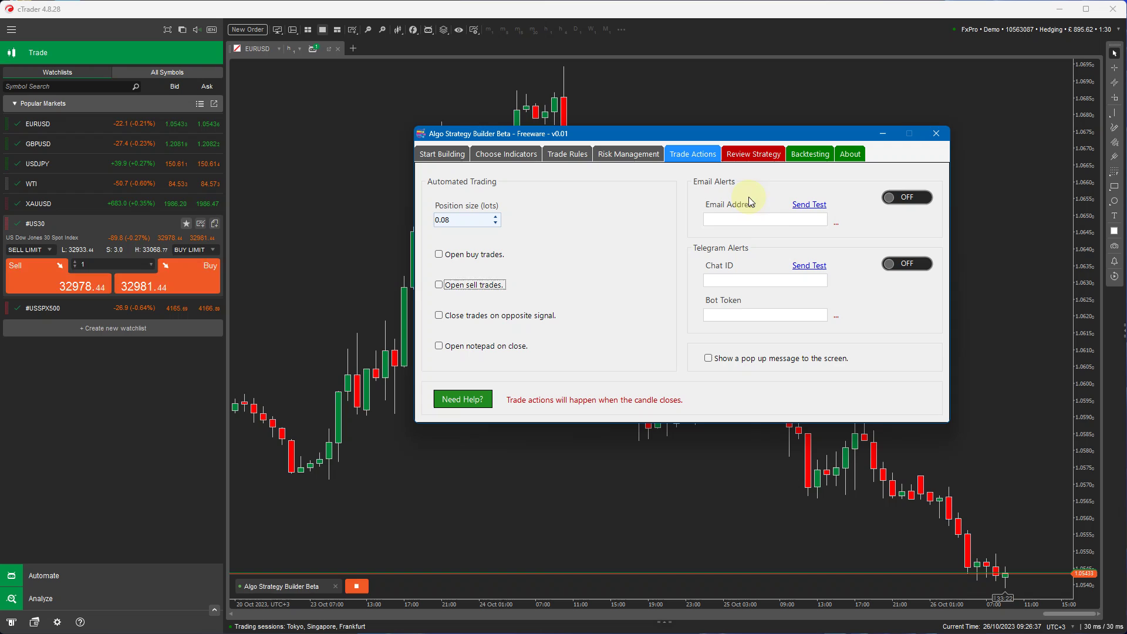
click(769, 220)
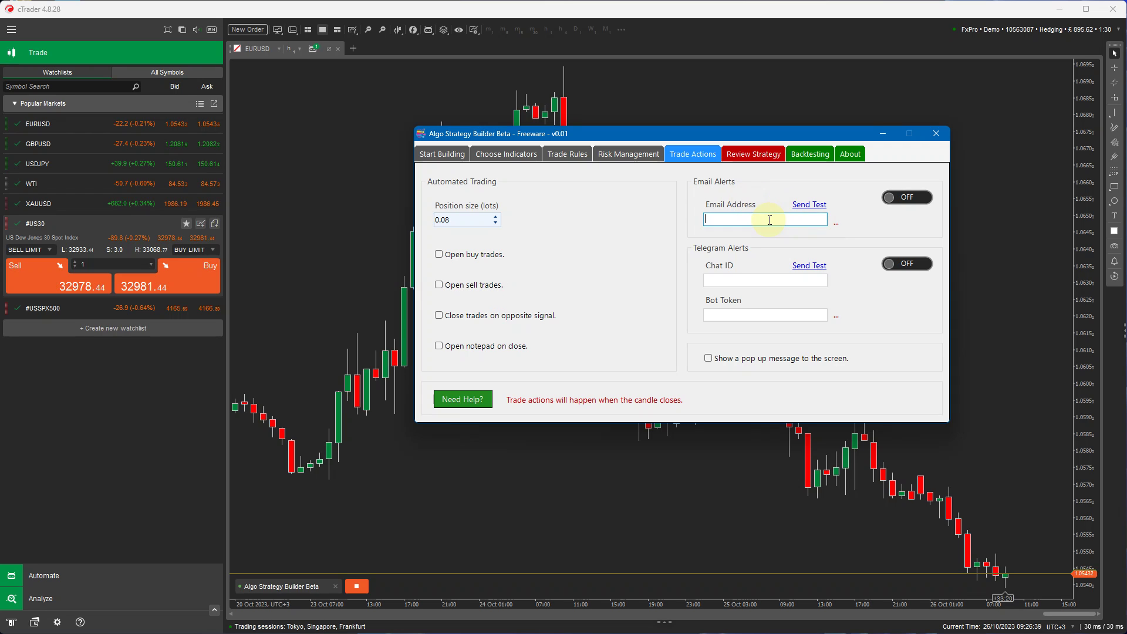
click(907, 196)
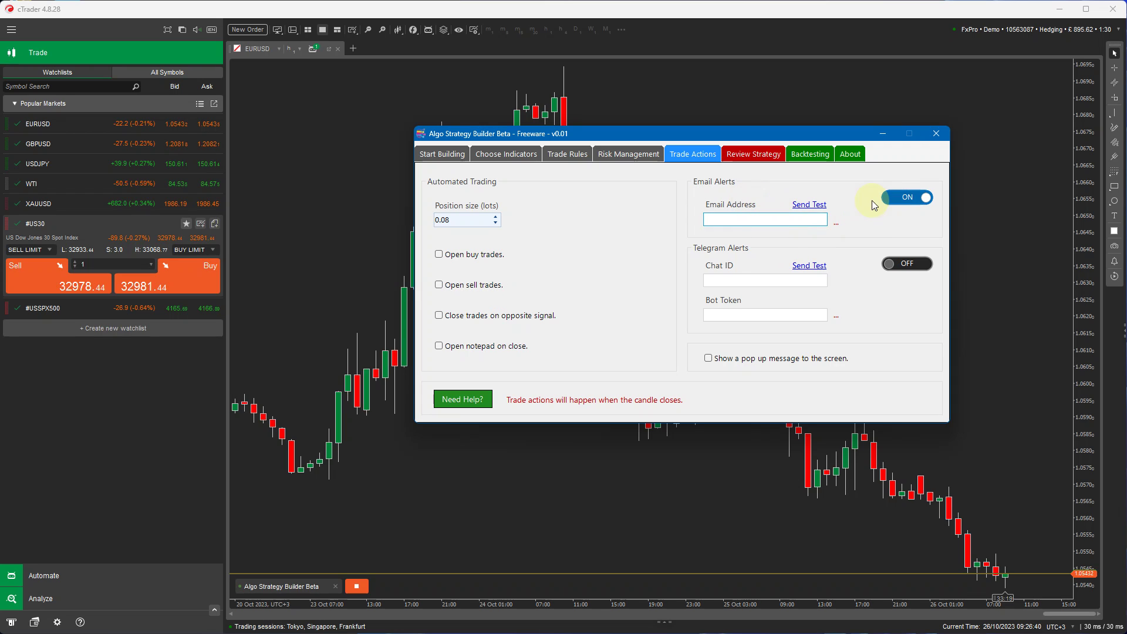
click(740, 281)
click(913, 262)
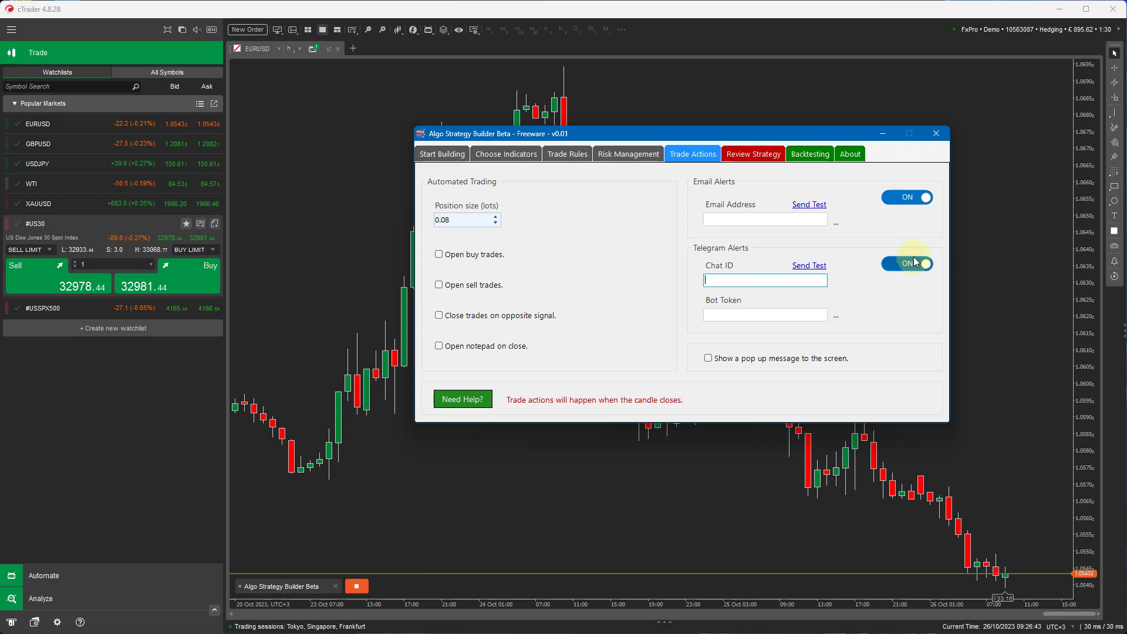
click(899, 199)
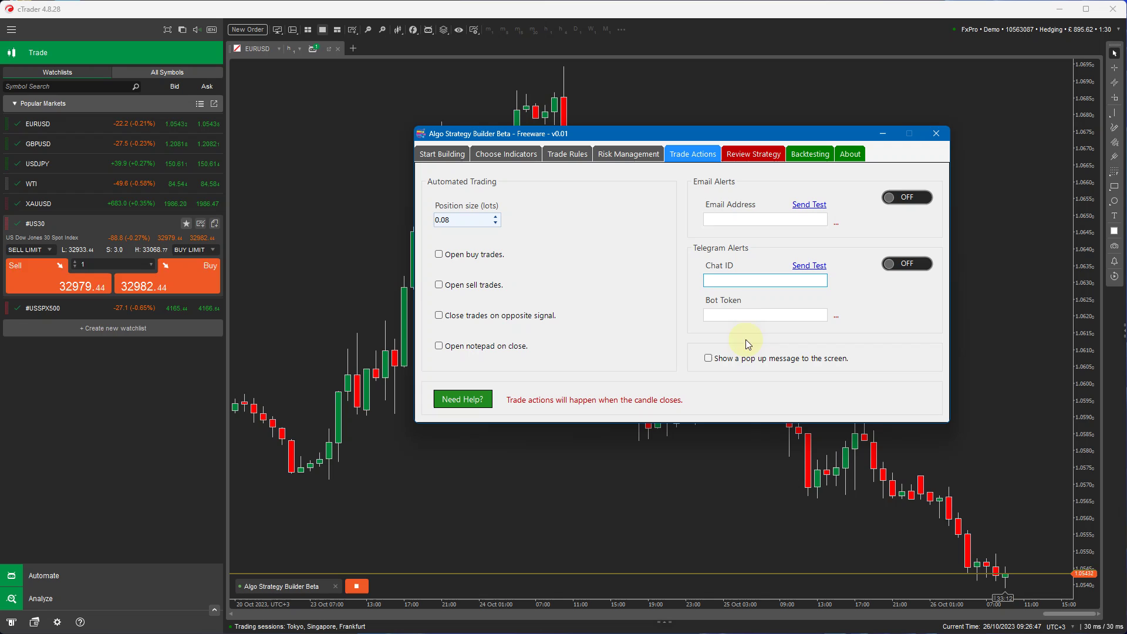
click(709, 359)
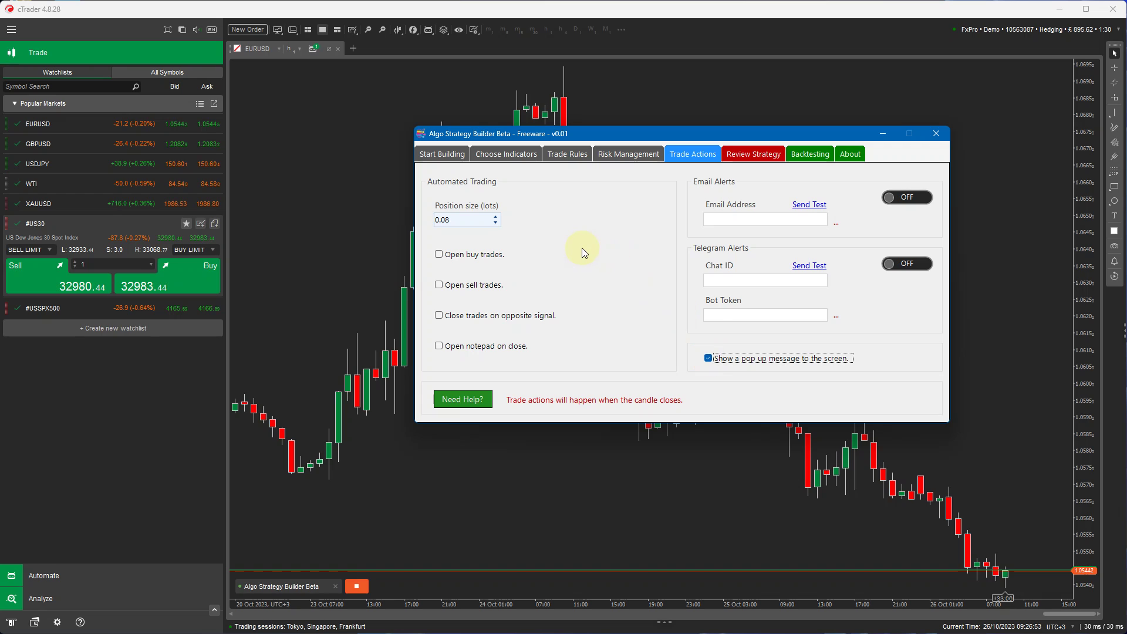
click(442, 256)
click(441, 286)
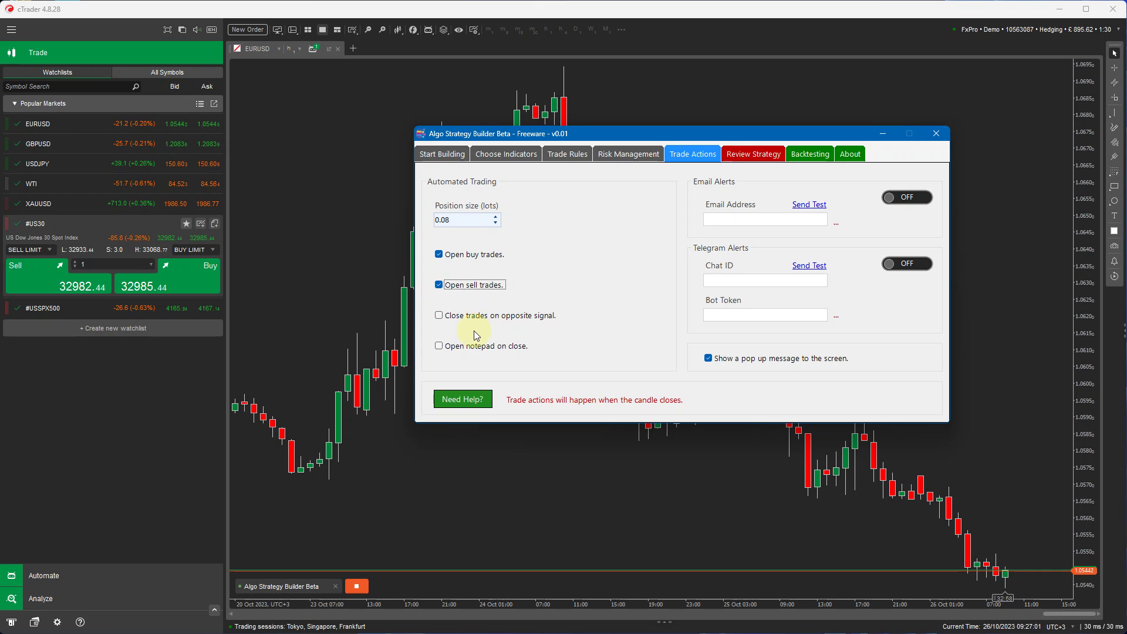
- Enable 'Close trades on opposite signal' and 'Open notepad on close', rechecking Trade Rules in between
click(446, 316)
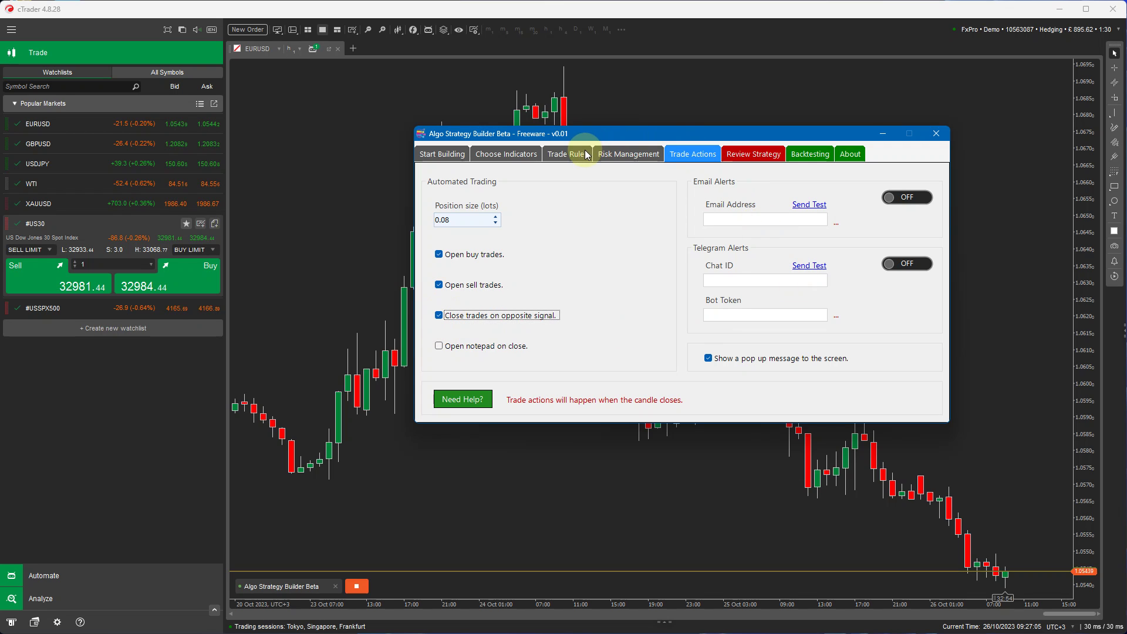
click(566, 154)
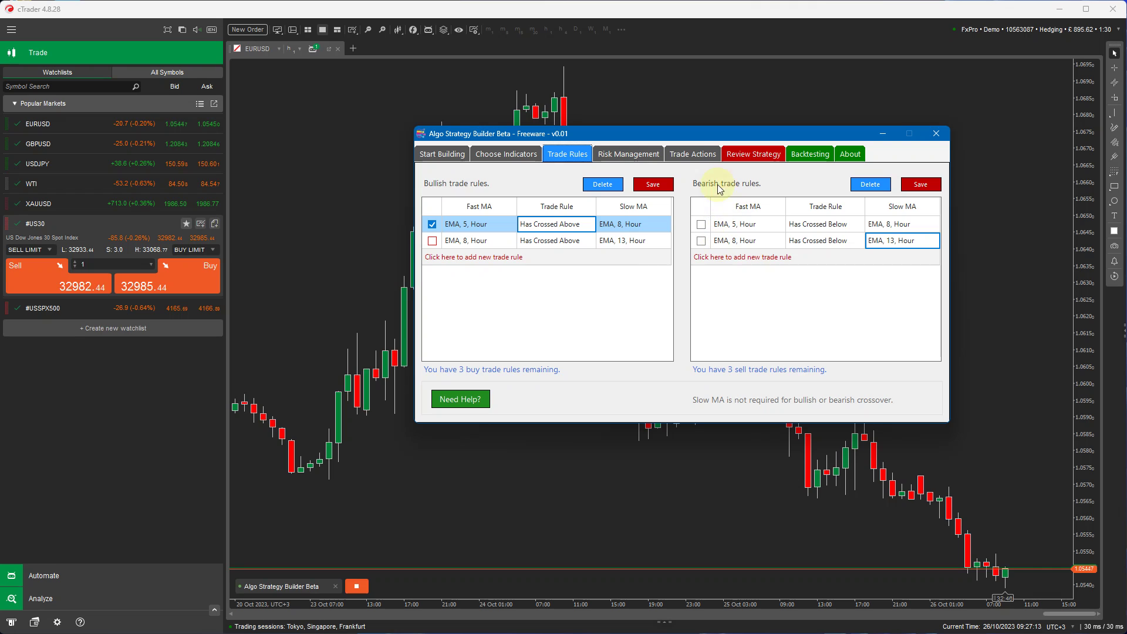
click(689, 155)
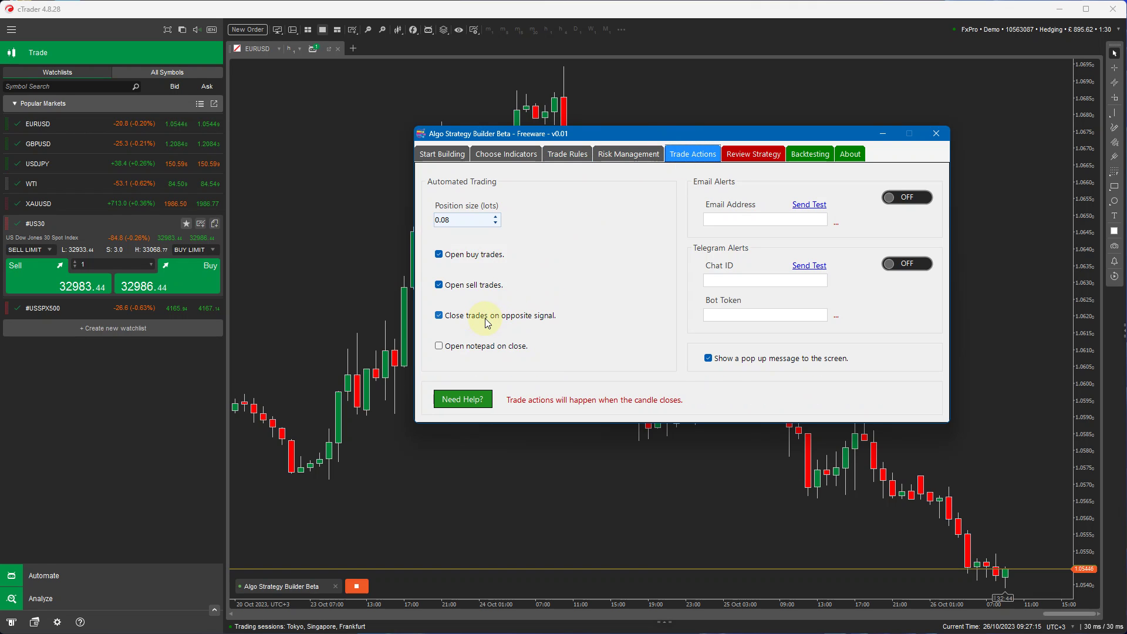
click(562, 154)
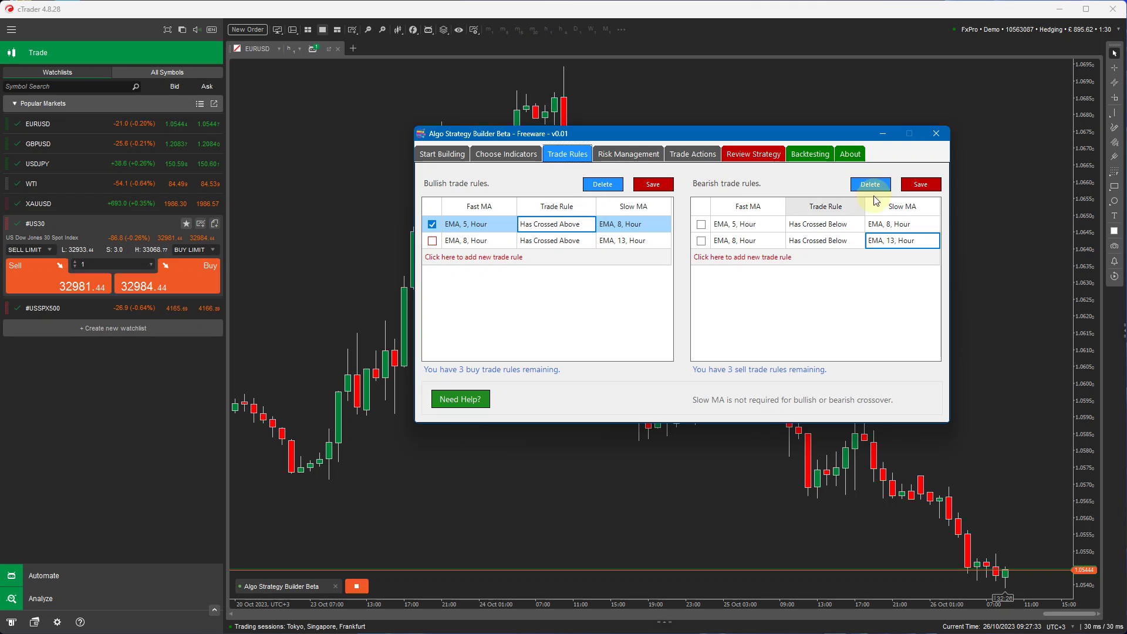
click(691, 153)
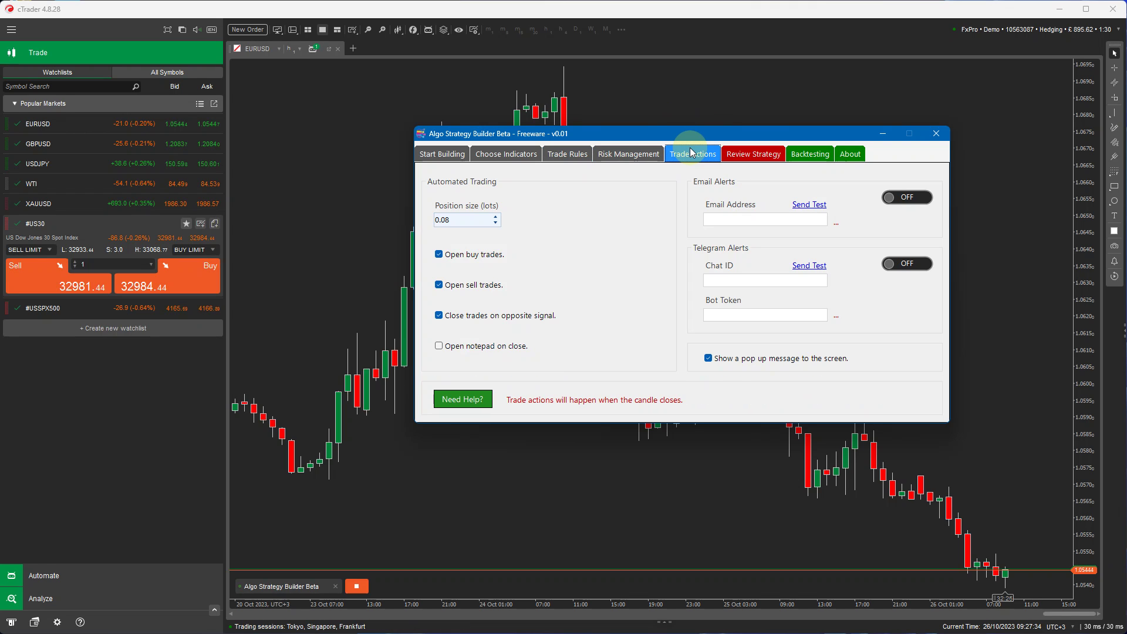
click(492, 347)
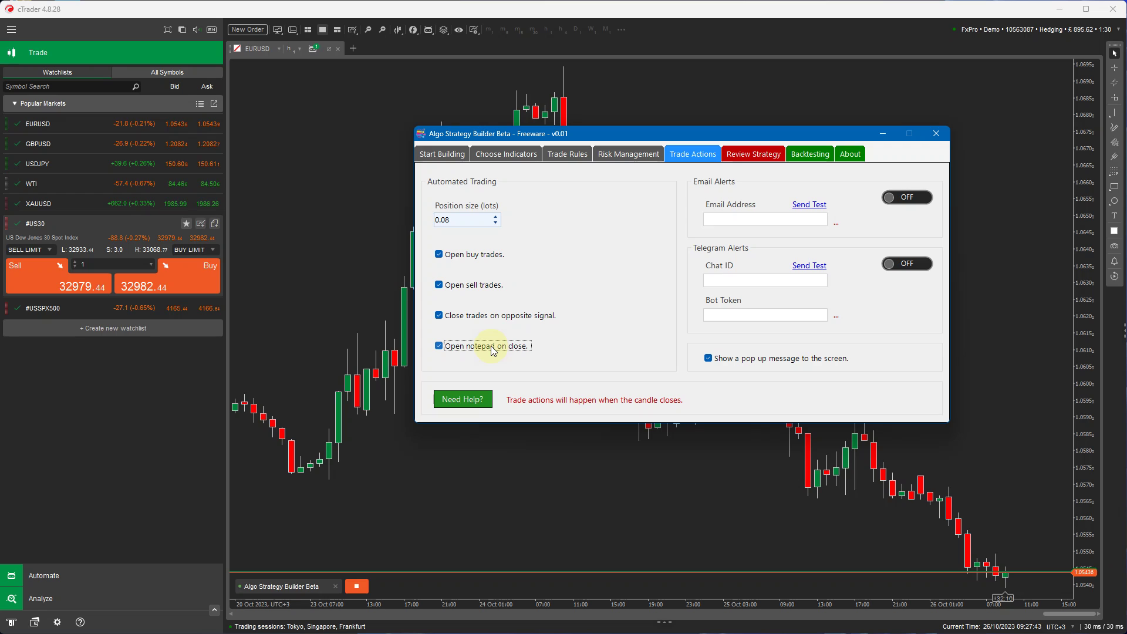
- Scroll through the Review Strategy summary of buy/sell rules, risk management and OnBar Close trade actions
click(762, 154)
scroll(589, 249, down, 4)
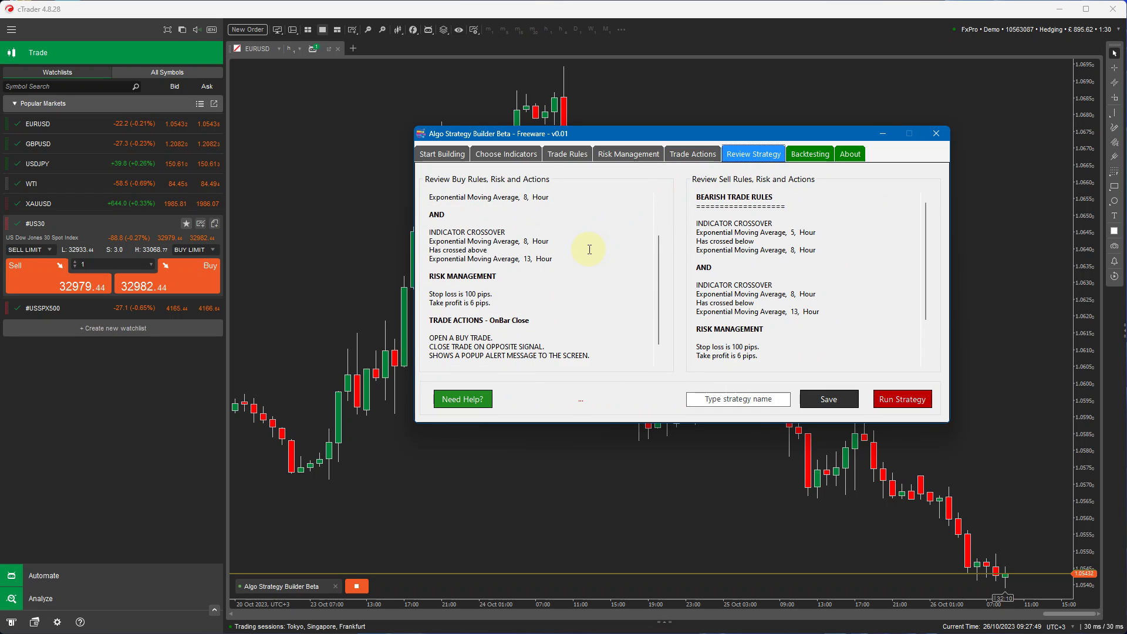
scroll(588, 249, up, 4)
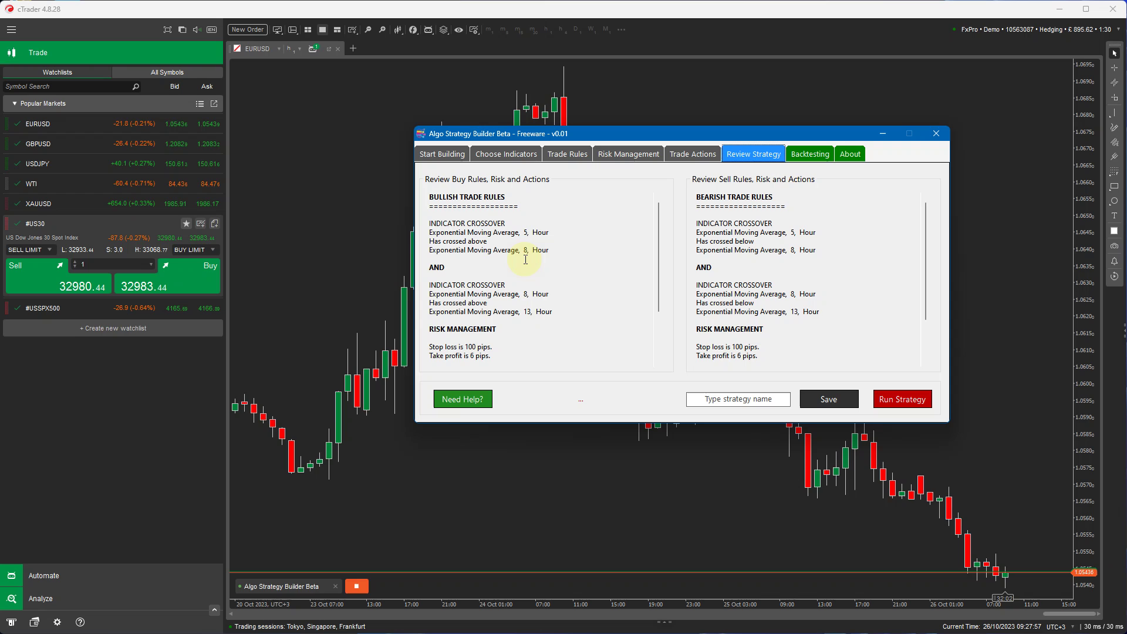
scroll(543, 242, down, 2)
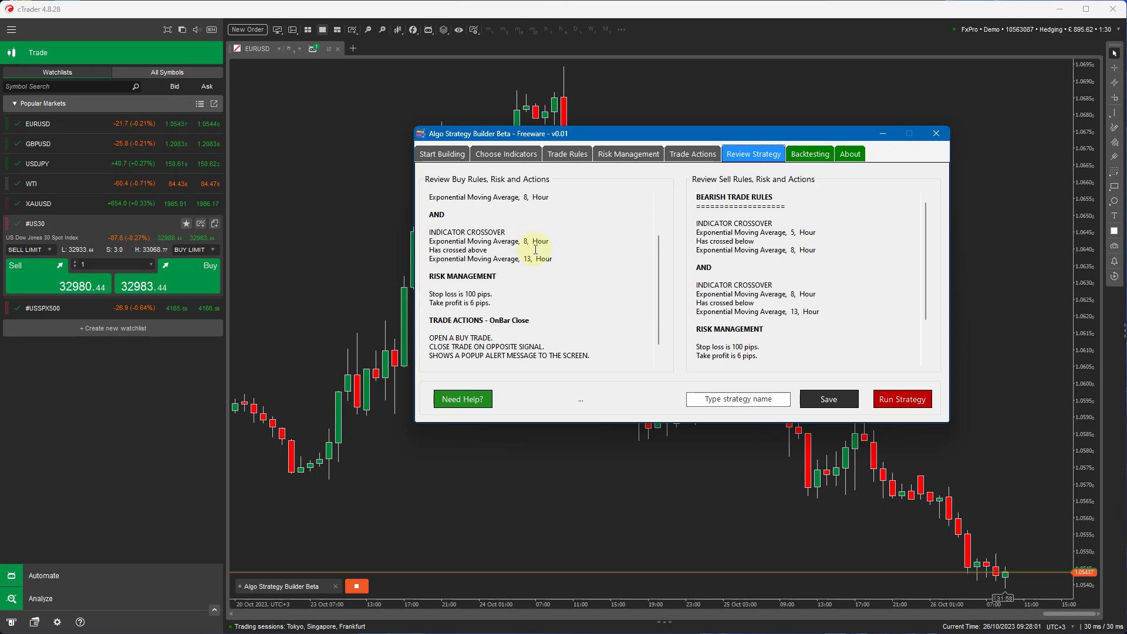
scroll(538, 265, up, 2)
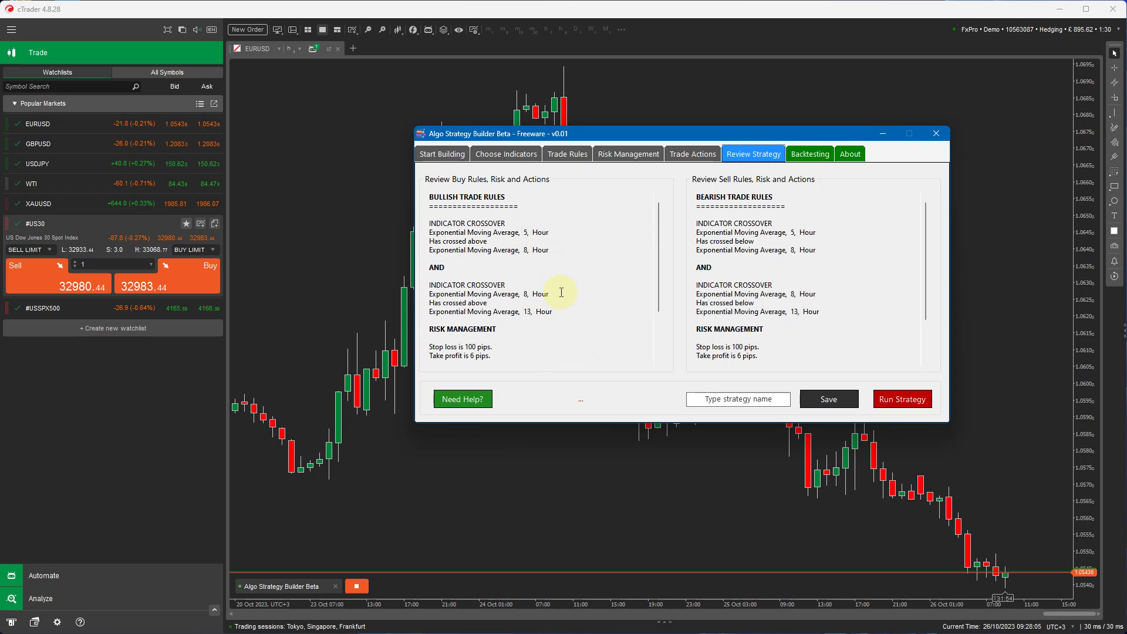
scroll(561, 292, down, 1)
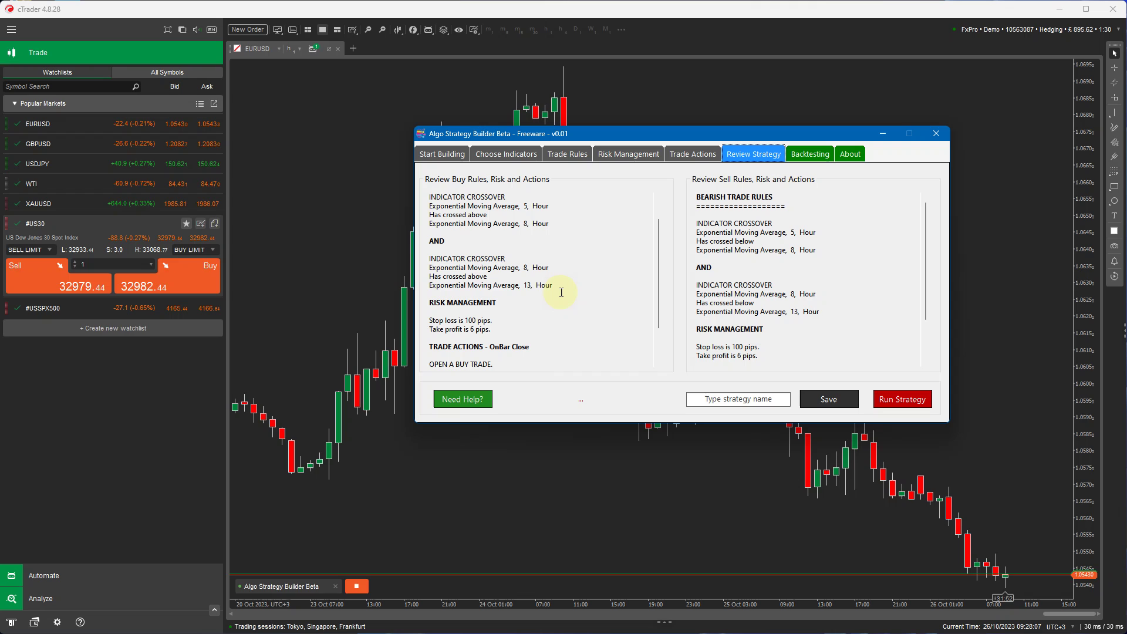
scroll(505, 293, down, 1)
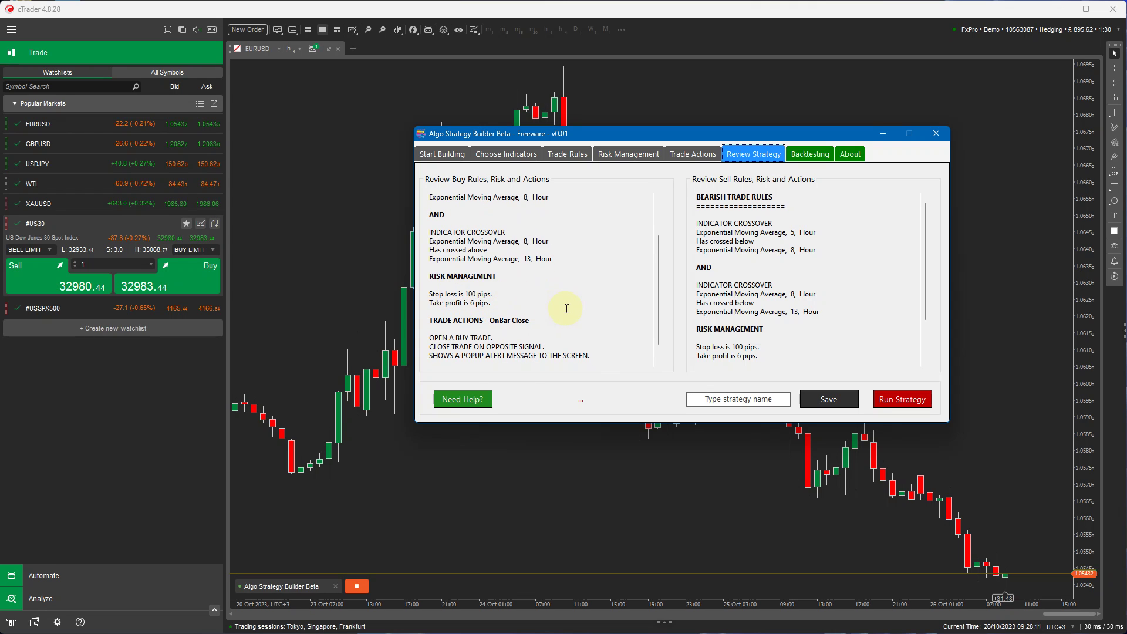
scroll(566, 309, down, 1)
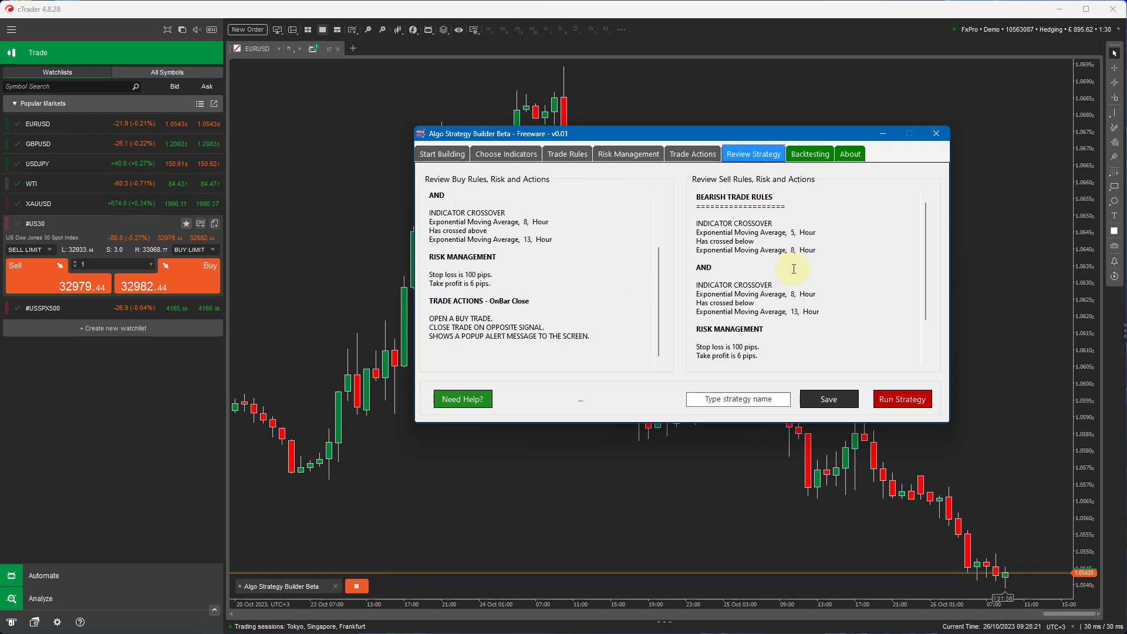
scroll(793, 269, down, 3)
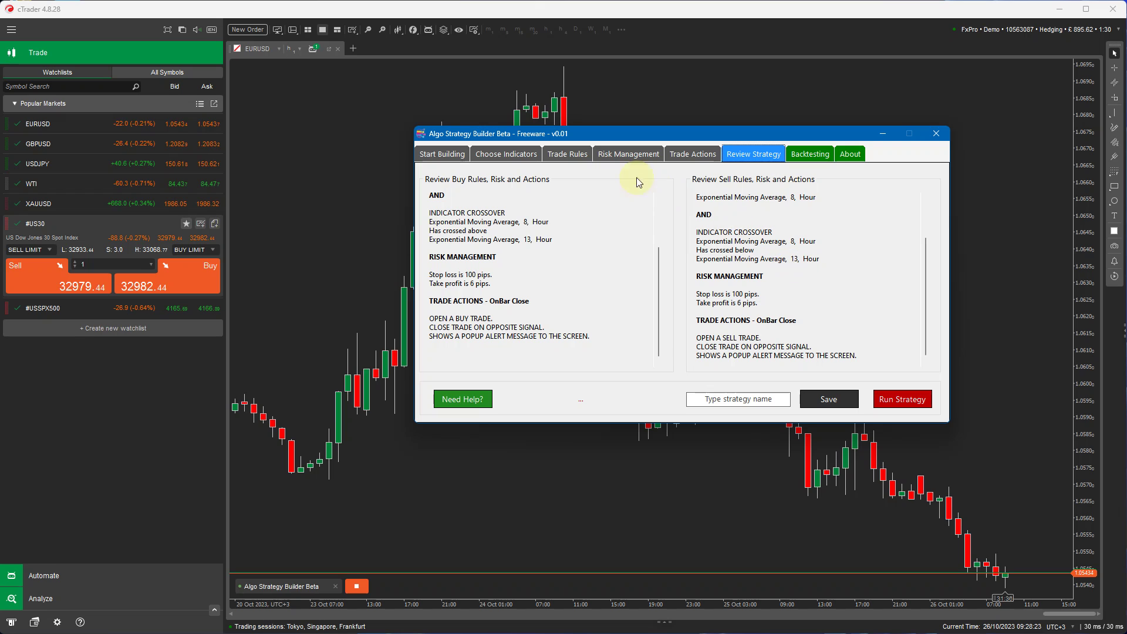
click(577, 156)
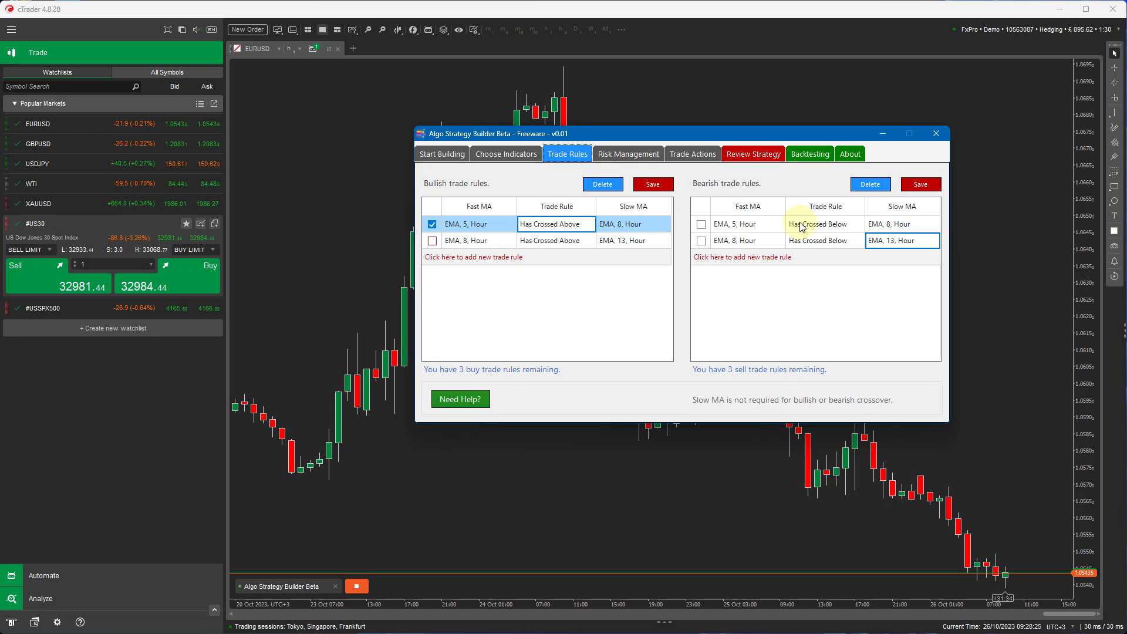
click(685, 154)
click(750, 154)
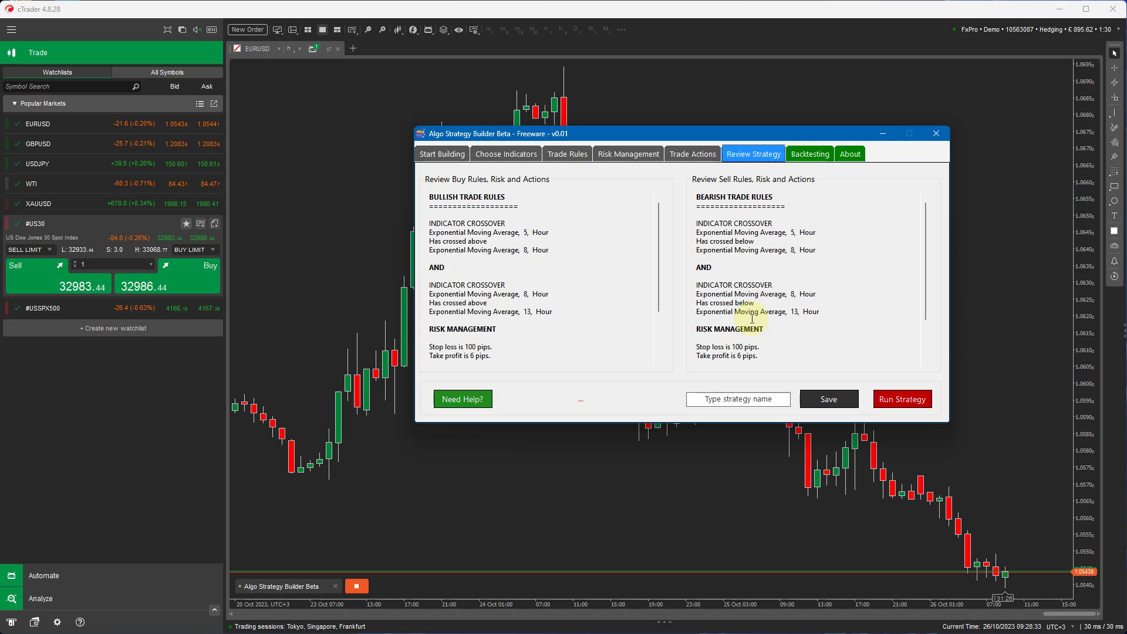
scroll(742, 276, down, 3)
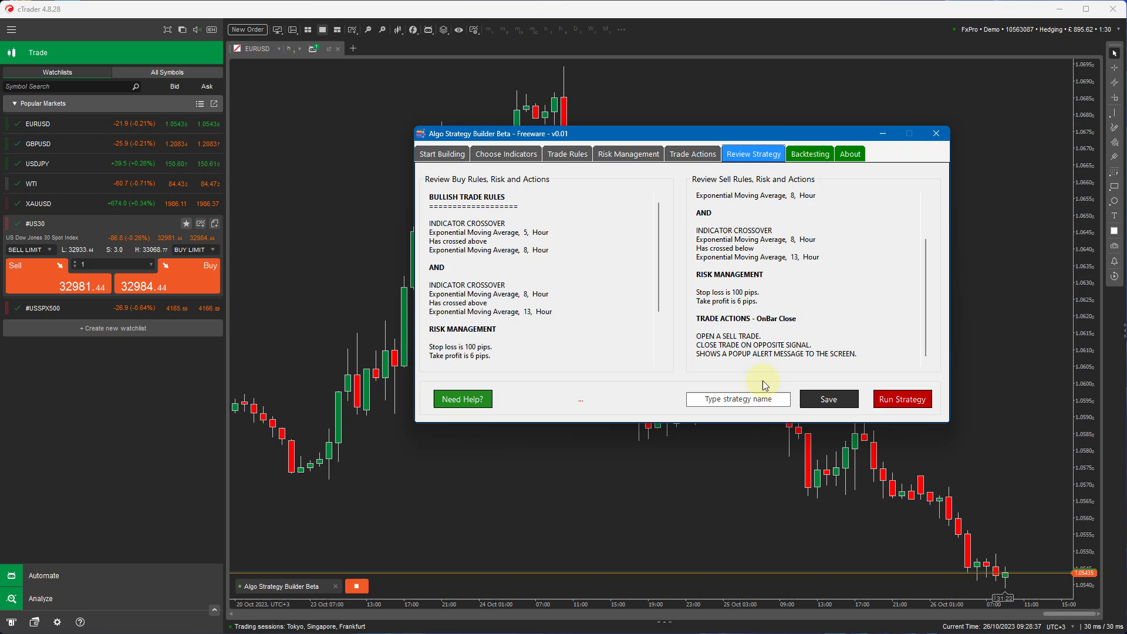
- Name the strategy '5,8,15 EMA' and save it
click(706, 396)
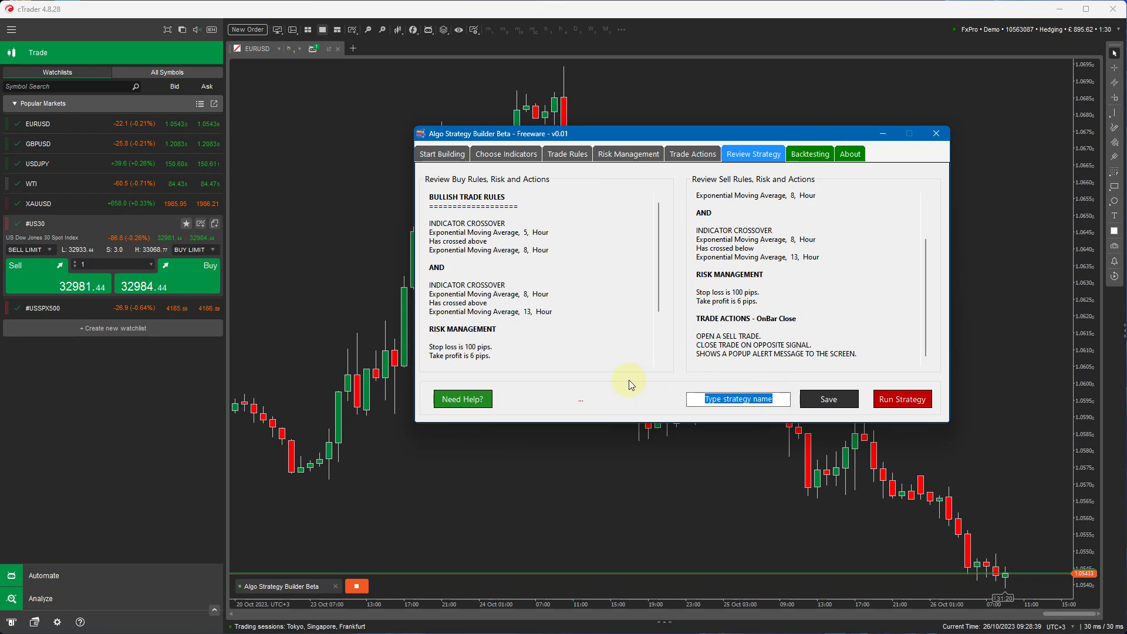
text(5)
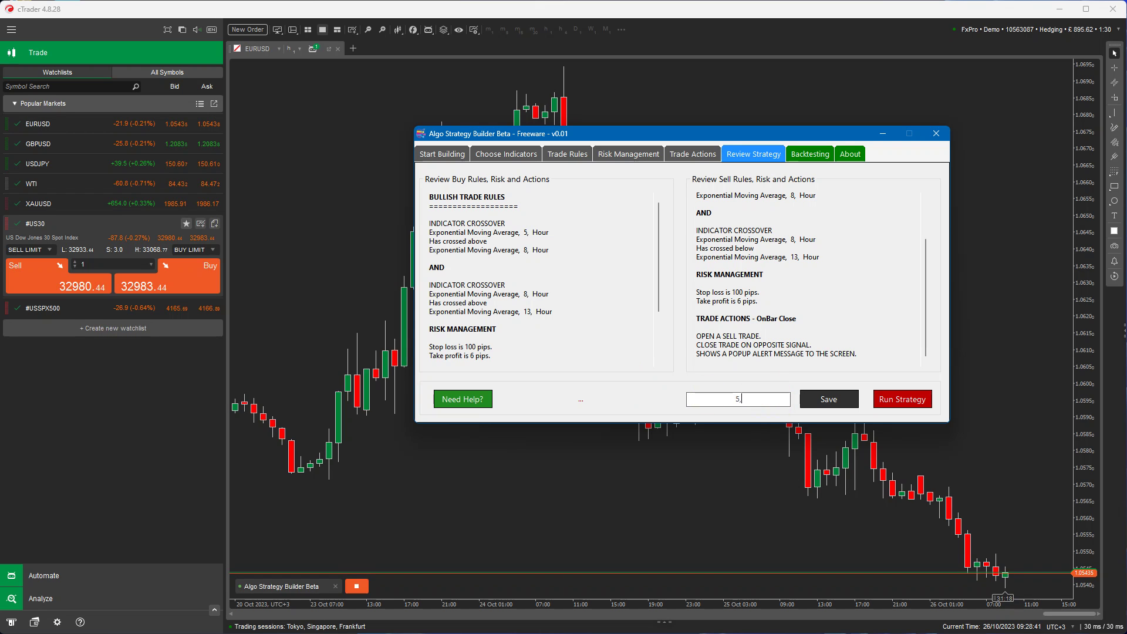
text(,8,15 EMA)
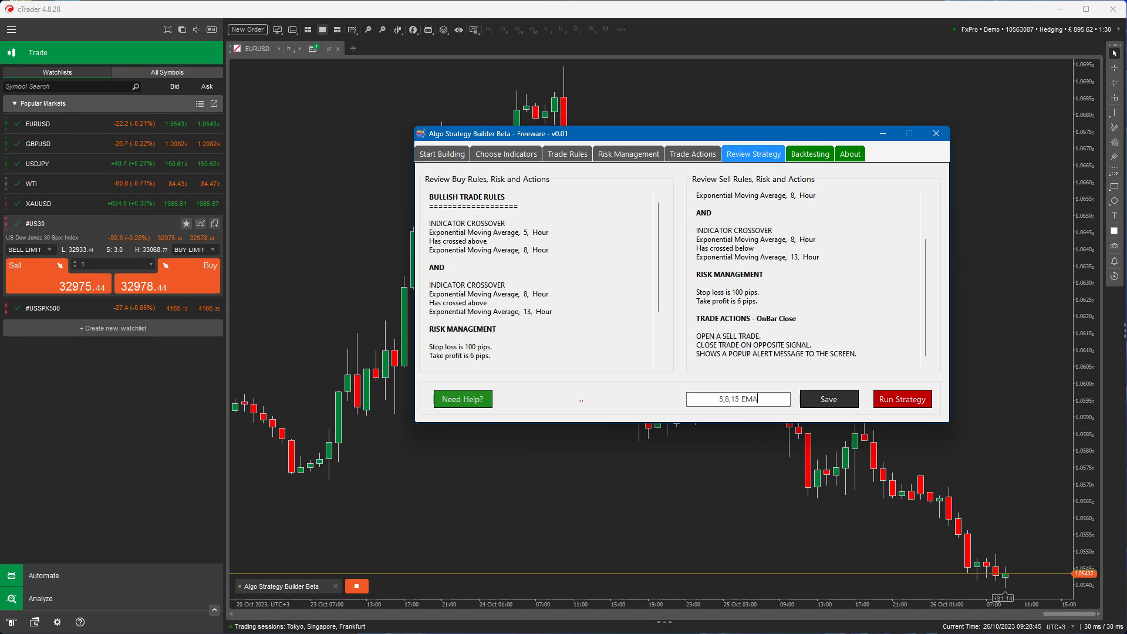
click(828, 399)
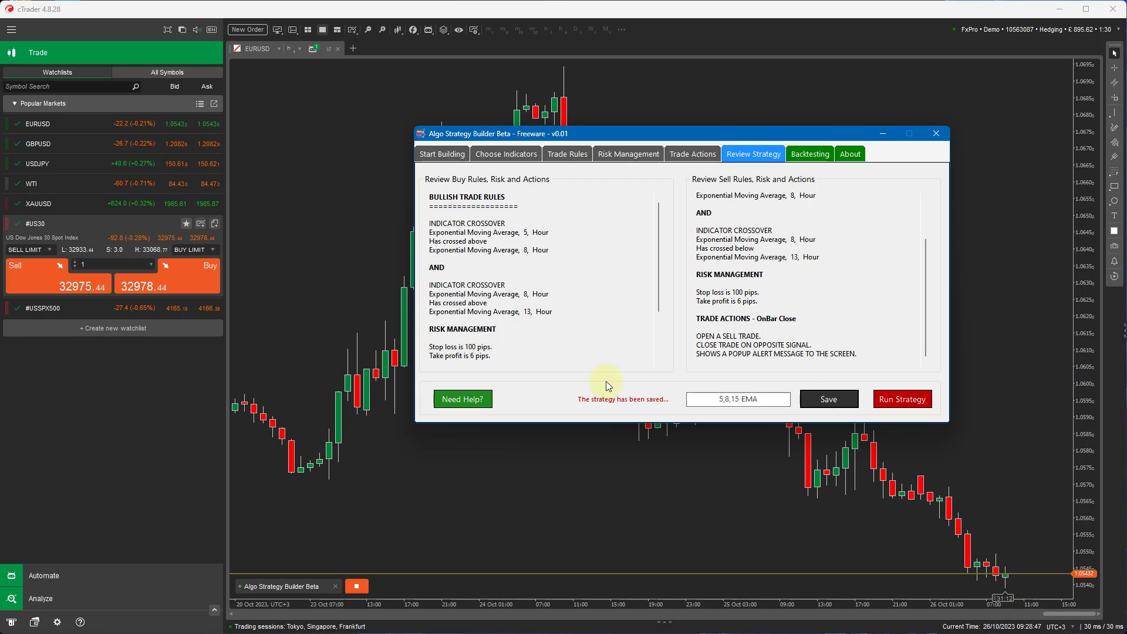
- Run the strategy, read the exported '[EURUSD] 5,8,15 EMA.txt' rules in Notepad, then close it
click(906, 401)
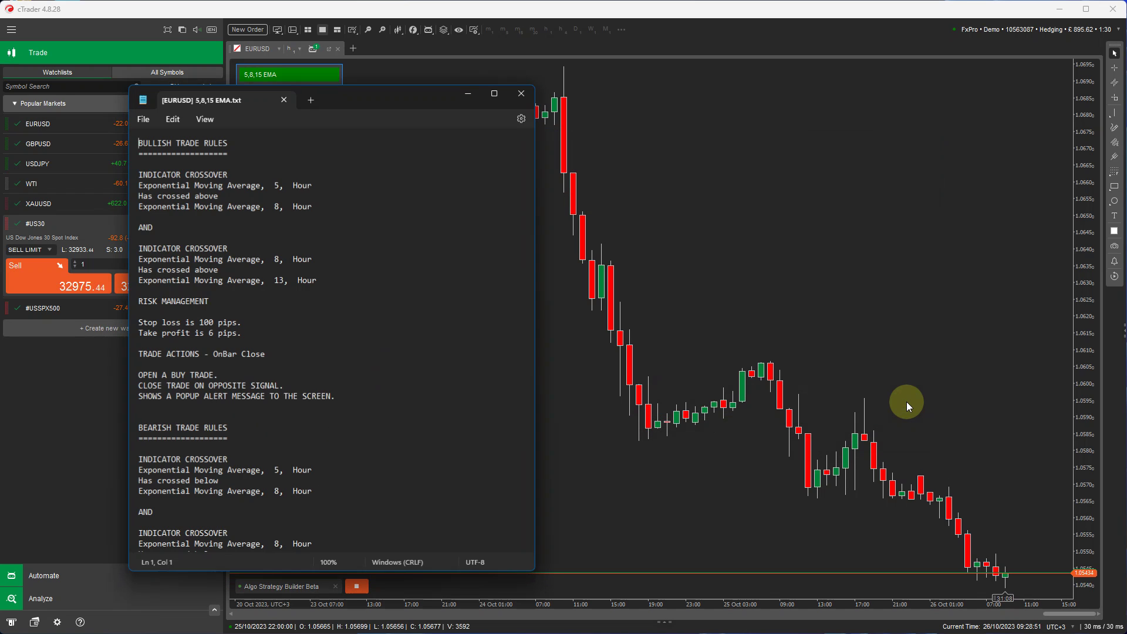
drag(417, 104, 893, 73)
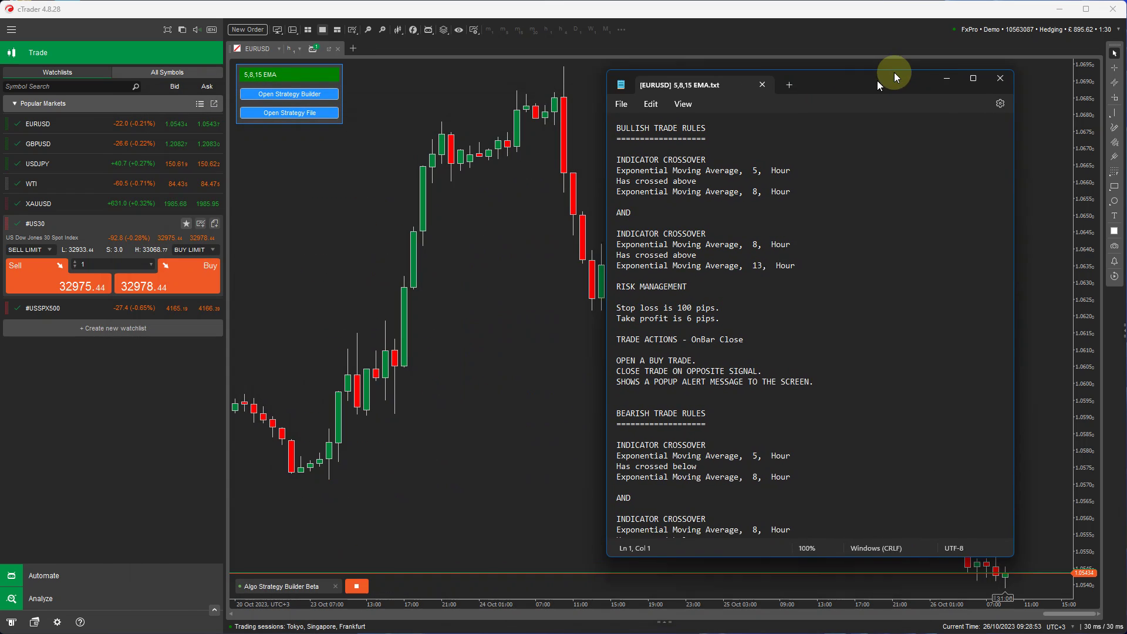
scroll(727, 272, down, 5)
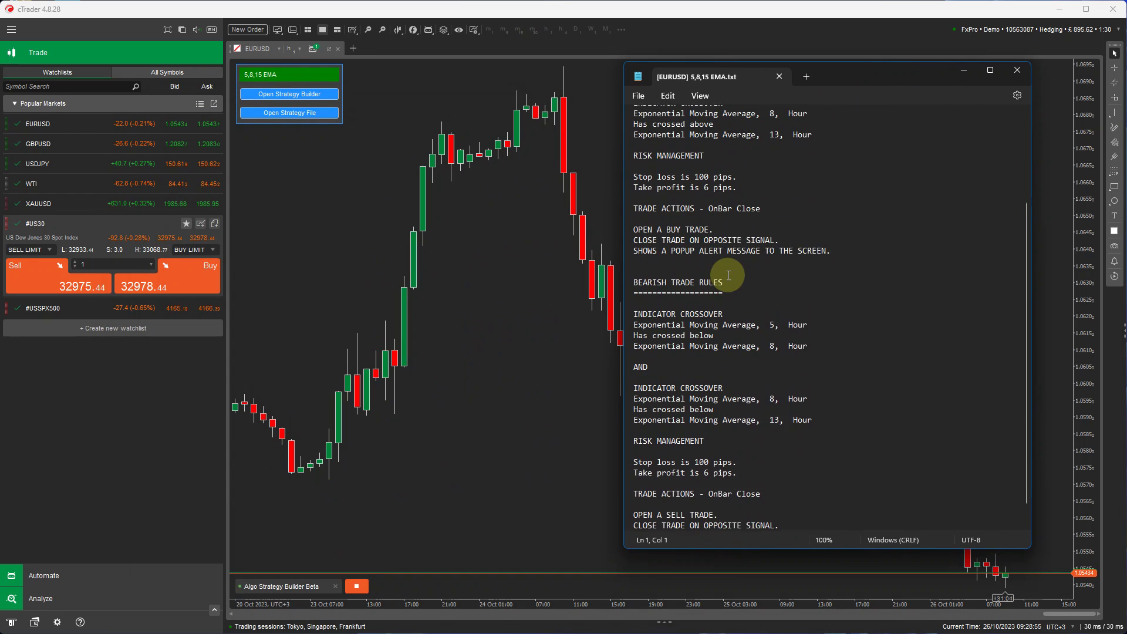
click(1018, 71)
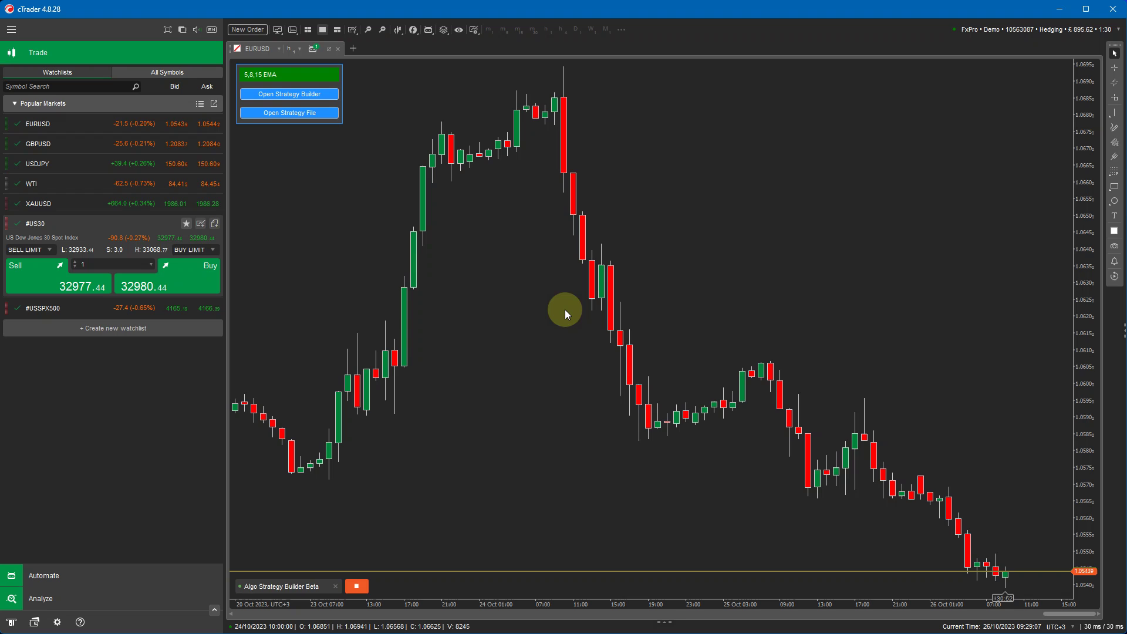
click(304, 113)
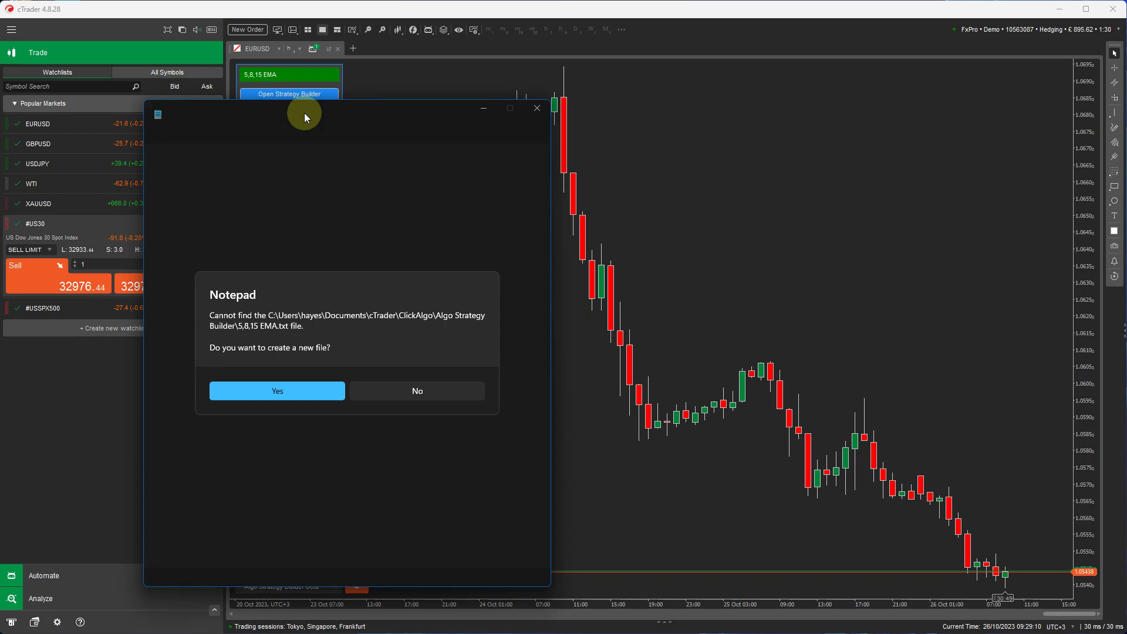
click(325, 395)
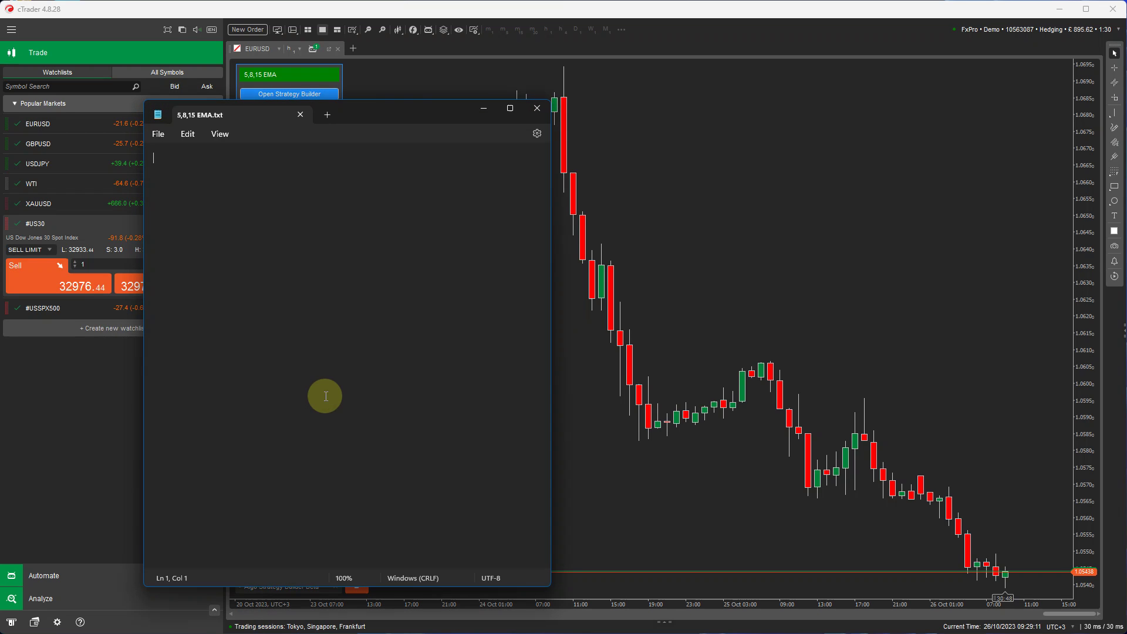
click(544, 107)
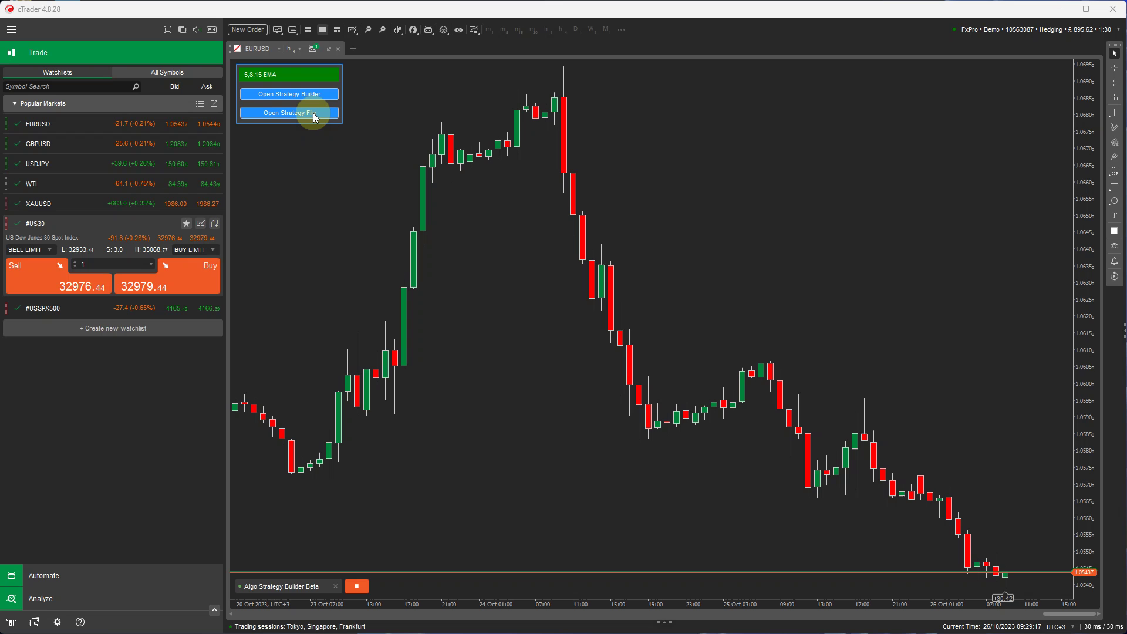
- Reopen the strategy builder, verify the licence, and load the saved '[EURUSD] 5,8,15 EMA.xml' strategy
click(288, 94)
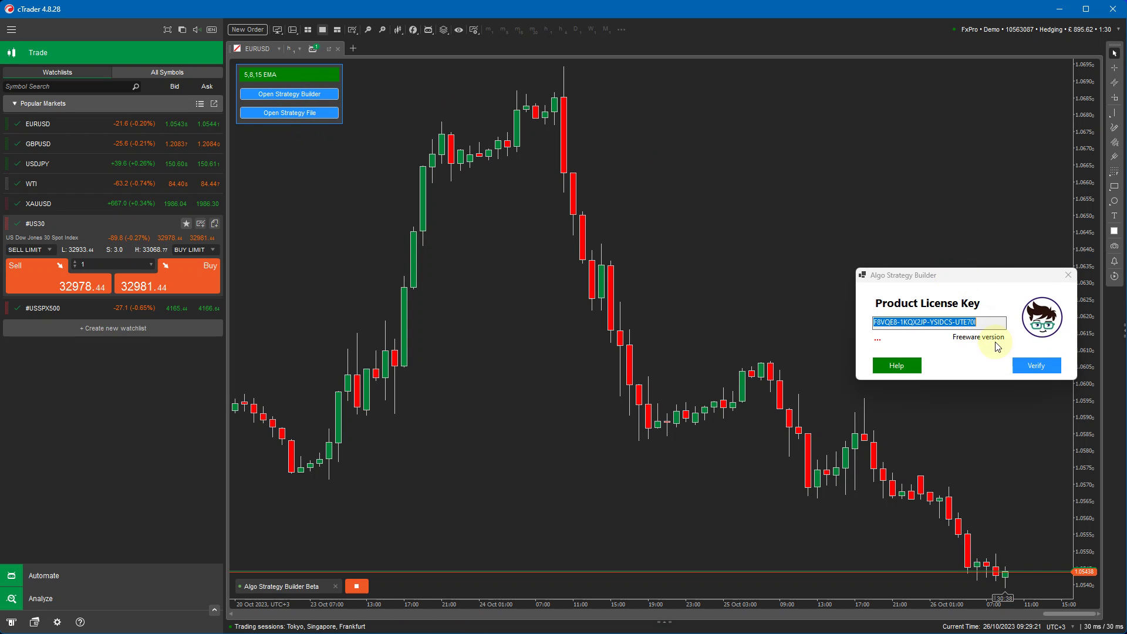
click(1021, 362)
drag(514, 121, 832, 182)
click(909, 272)
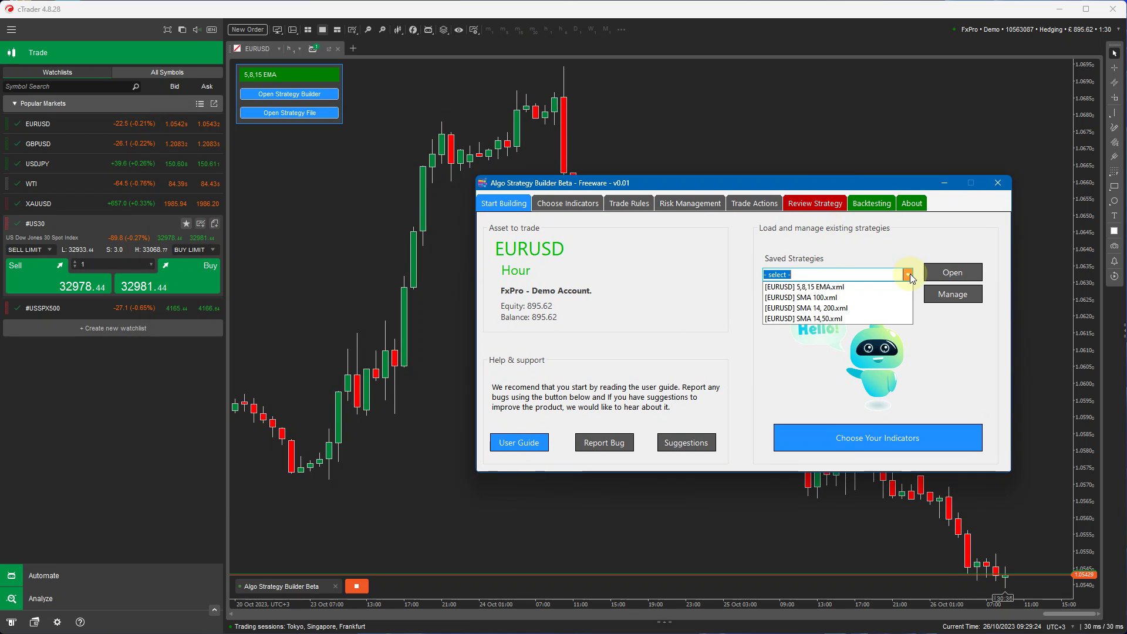
click(847, 288)
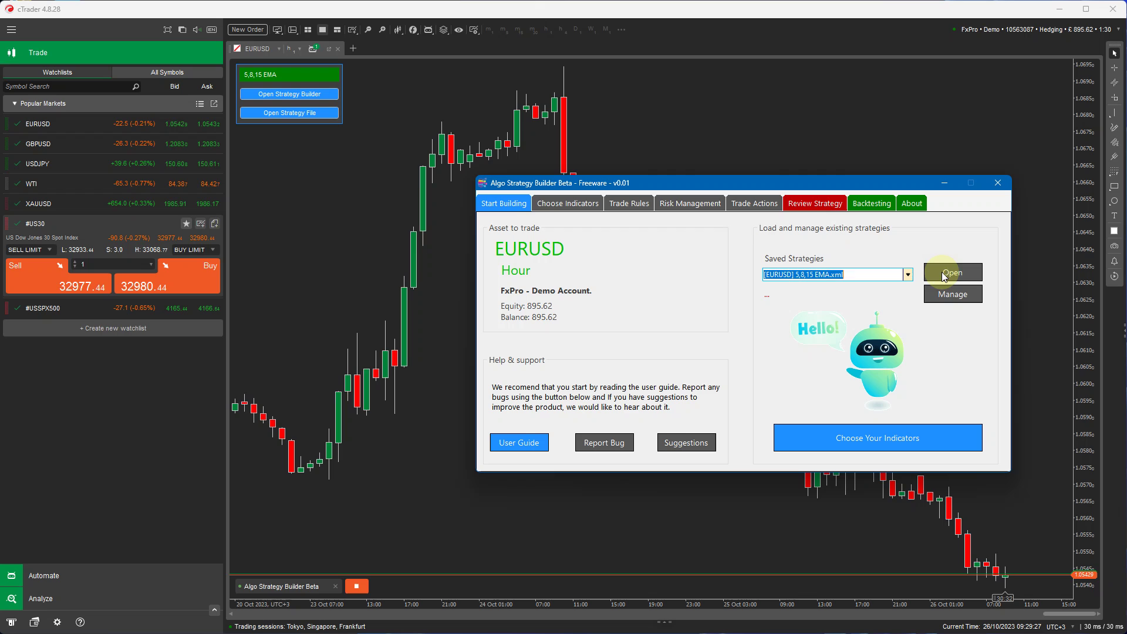
click(945, 271)
- Browse the Indicators, Risk Management, Trade Actions and Backtesting pages, ending on Trade Rules
click(556, 204)
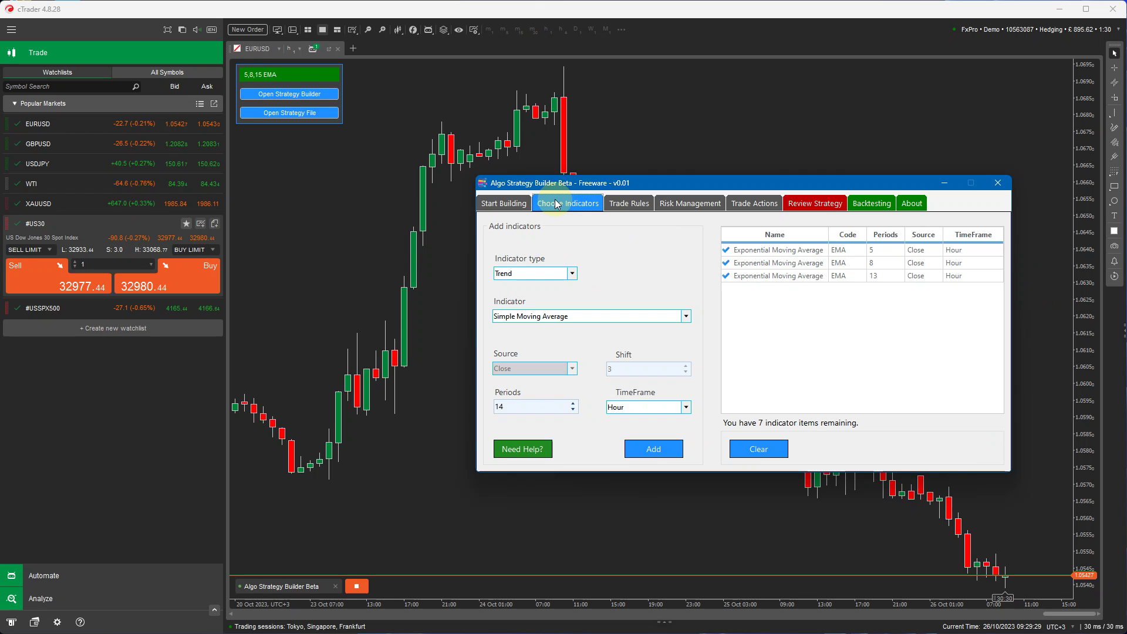
click(642, 206)
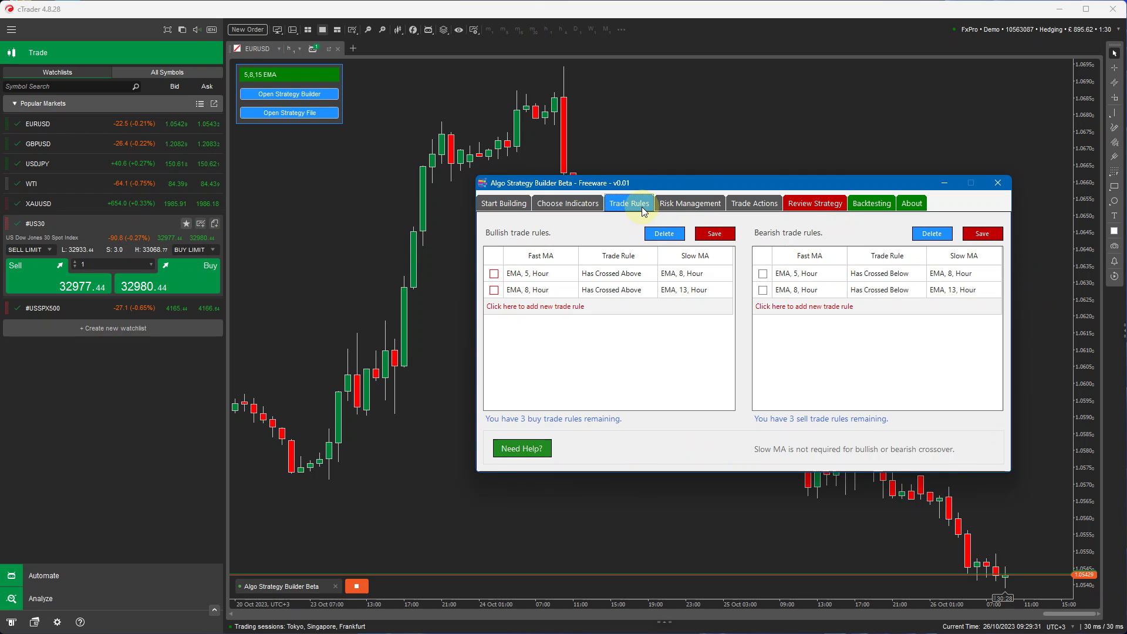
click(708, 206)
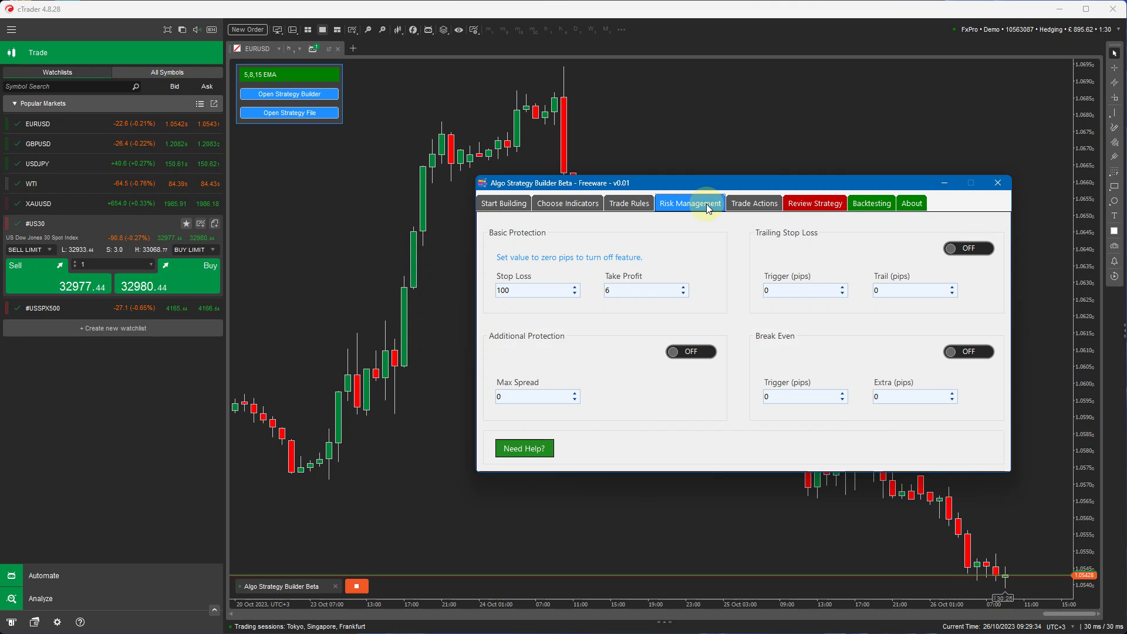
click(744, 206)
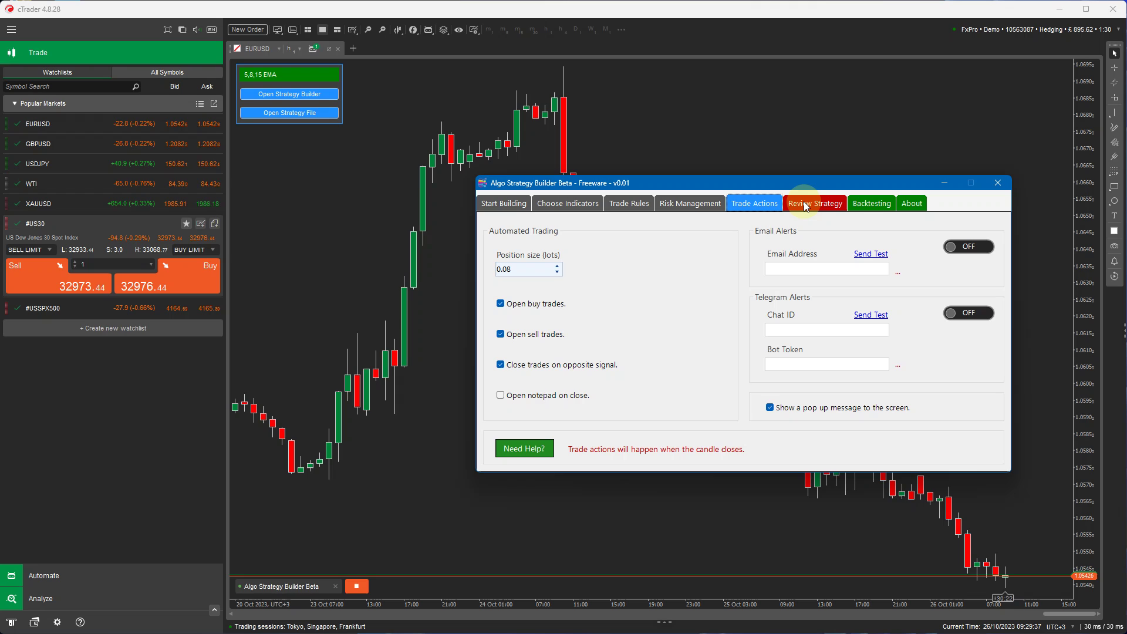
click(866, 205)
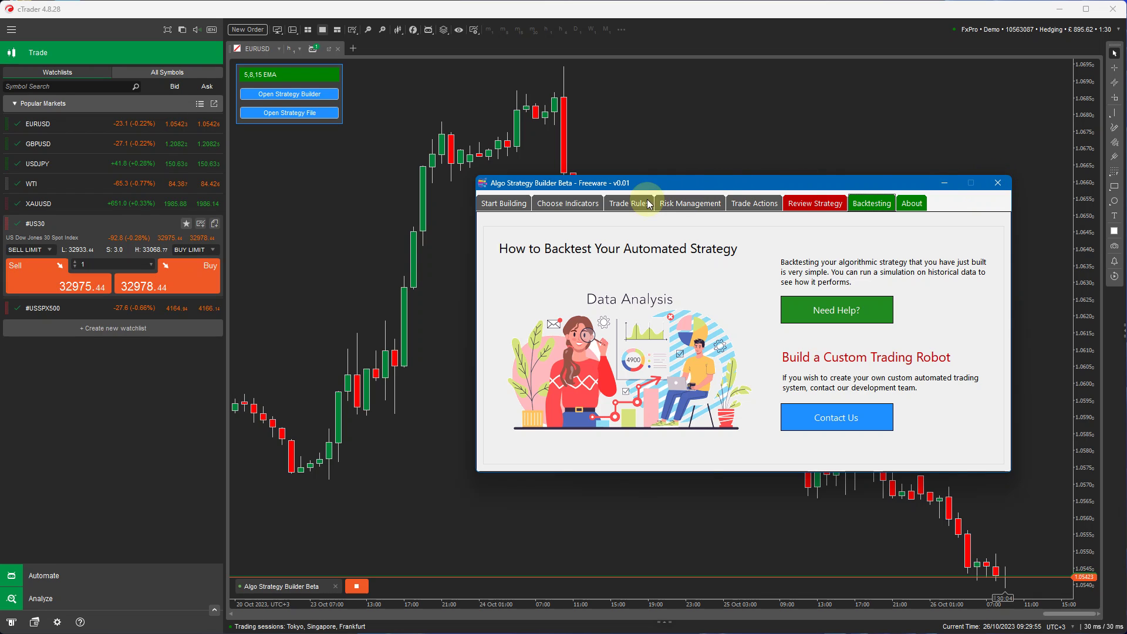
click(624, 204)
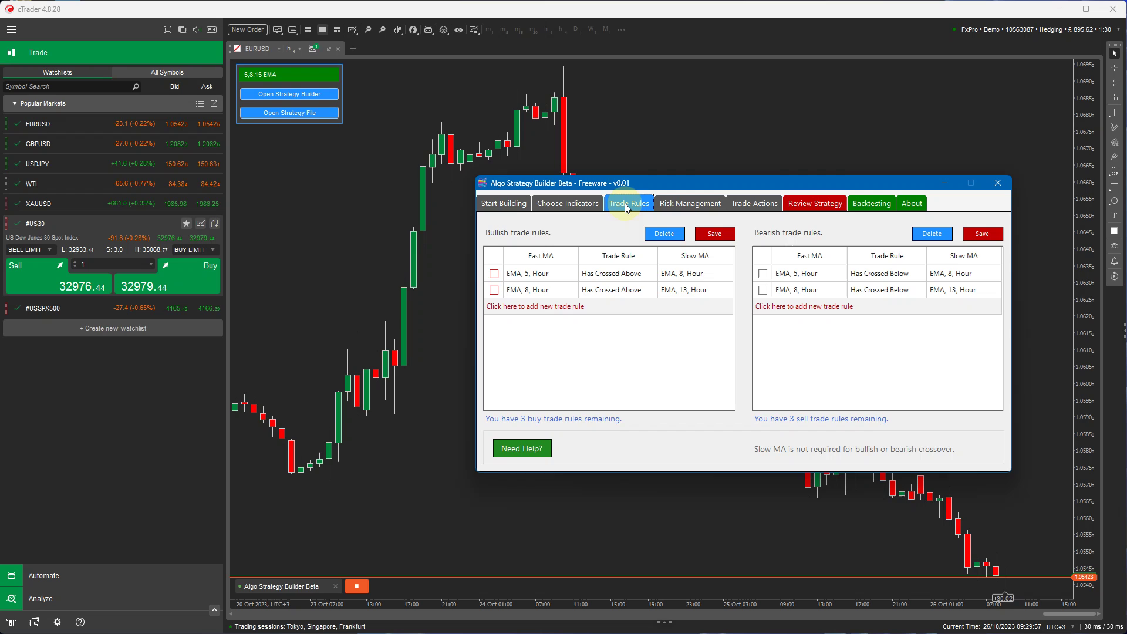
- Delete the EMA 8 / EMA 13 crossover rule from both bullish and bearish rules
click(493, 290)
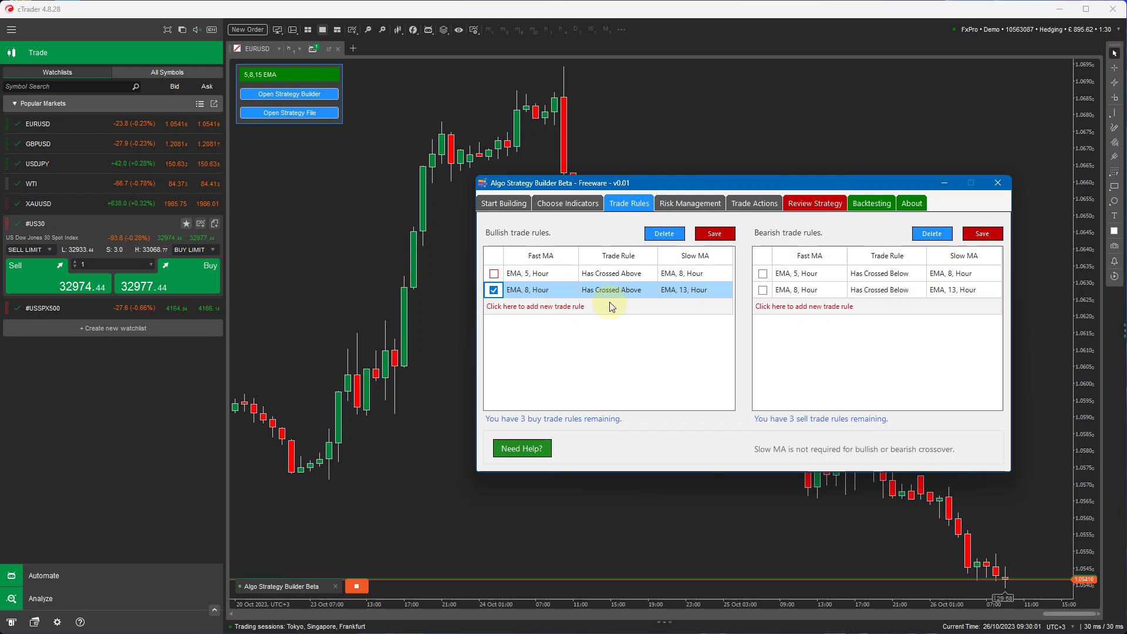
click(659, 234)
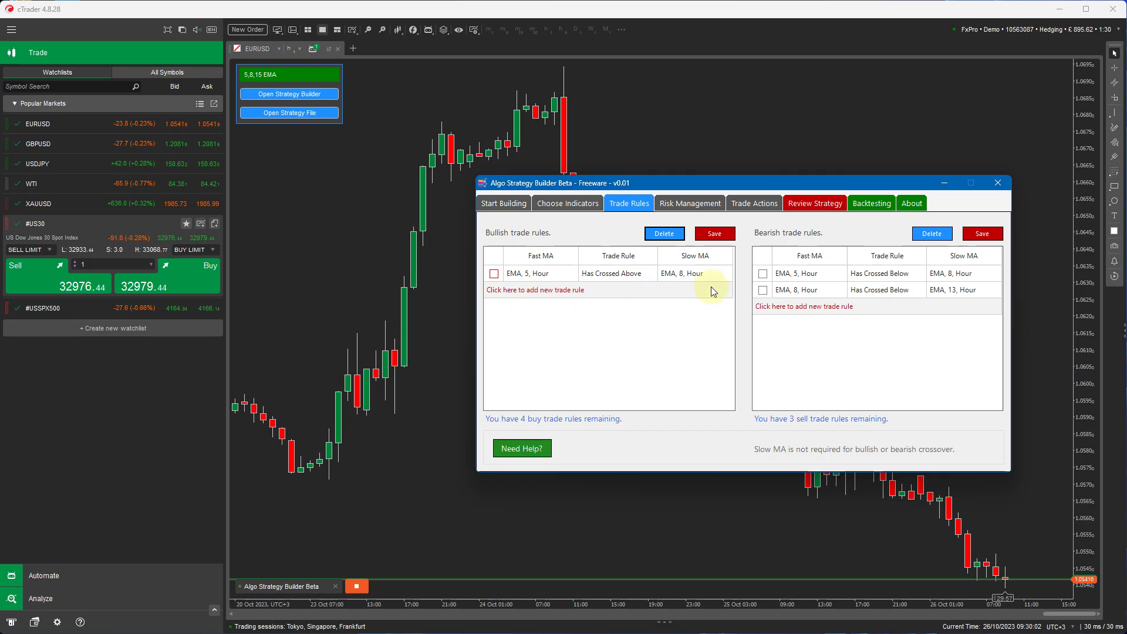
click(762, 290)
click(933, 235)
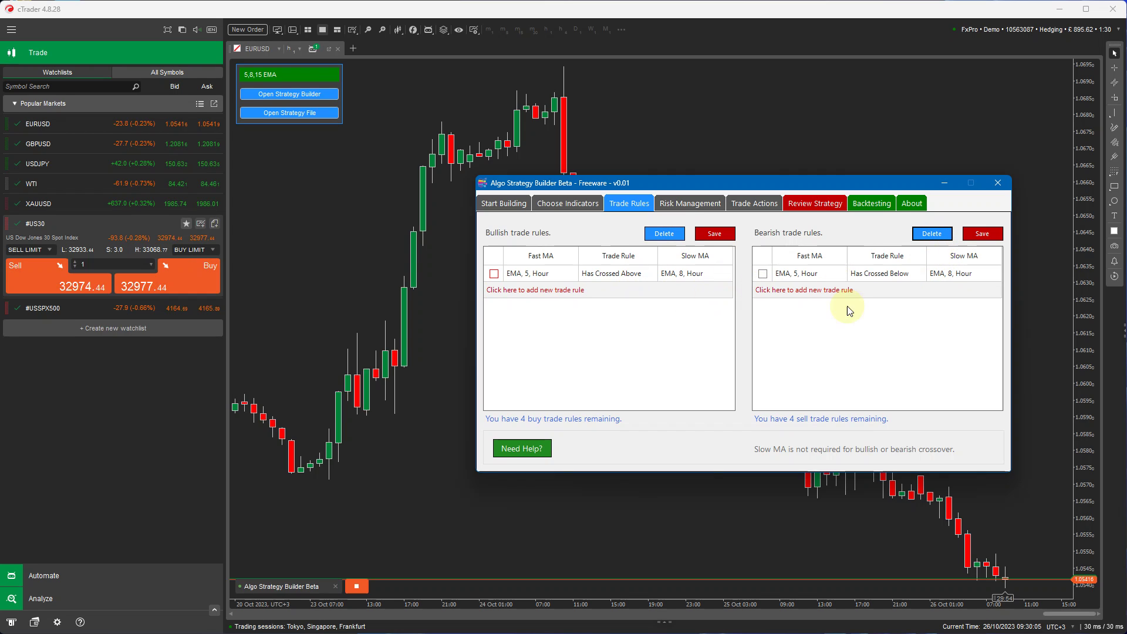
- Review each builder page from Start Building to About, then close the Algo Strategy Builder
click(521, 204)
click(568, 203)
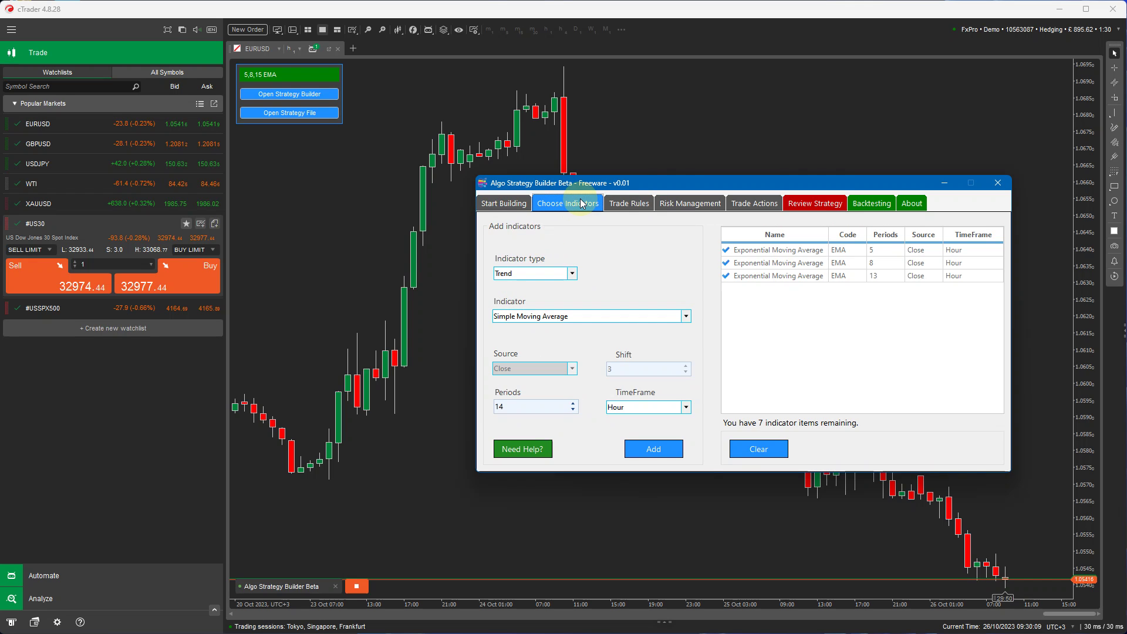
click(628, 204)
click(690, 203)
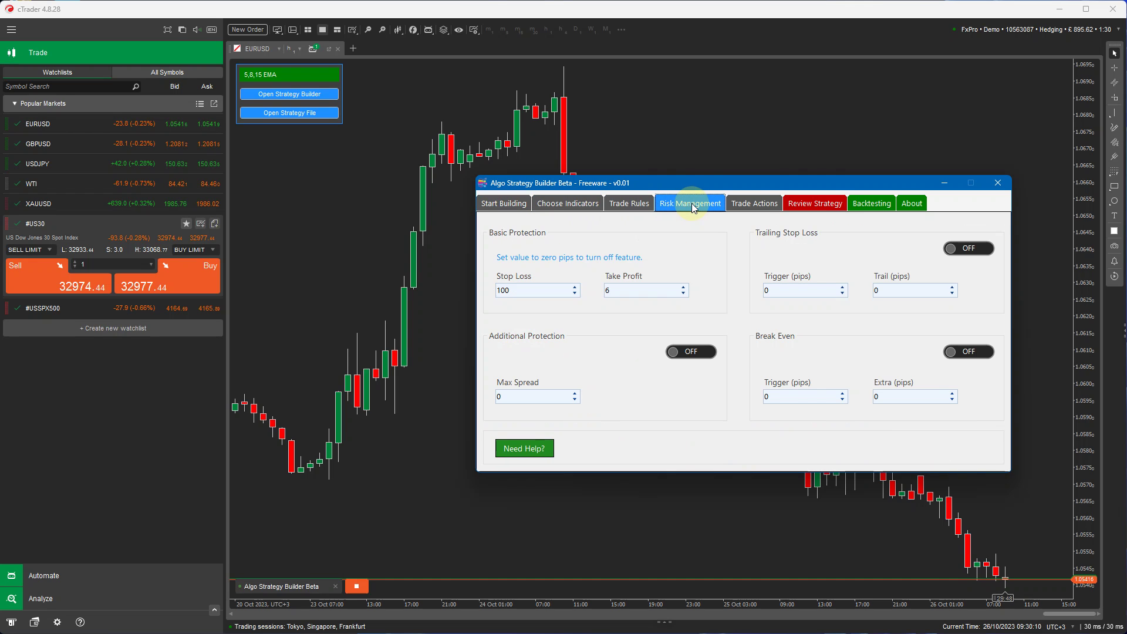
click(820, 205)
click(871, 203)
click(909, 203)
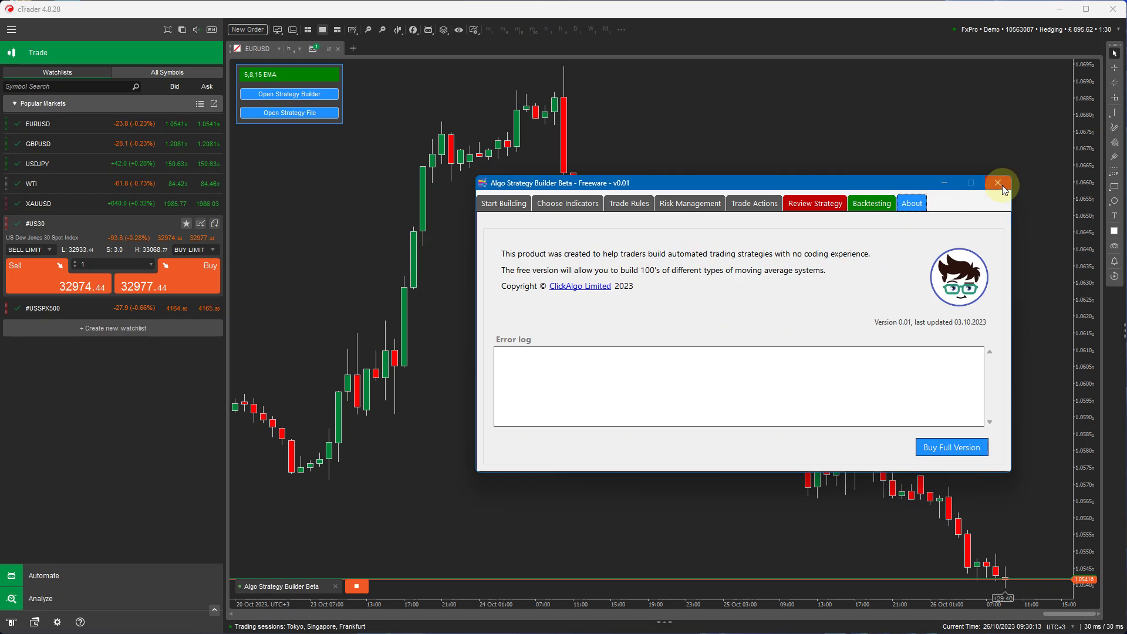
click(997, 184)
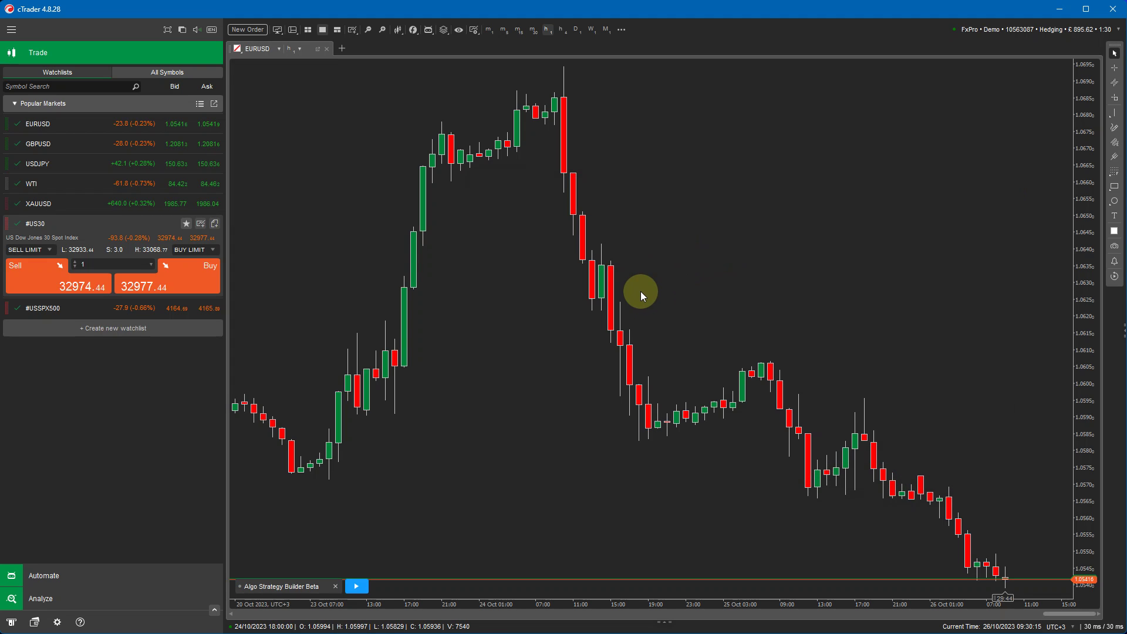